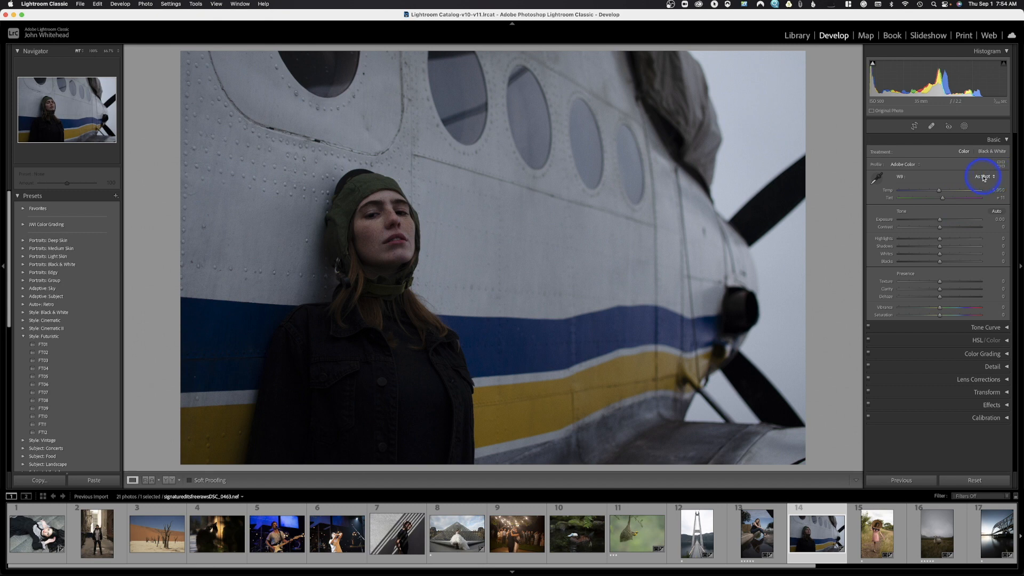
Set the airplane portrait's white balance to Auto
click(983, 178)
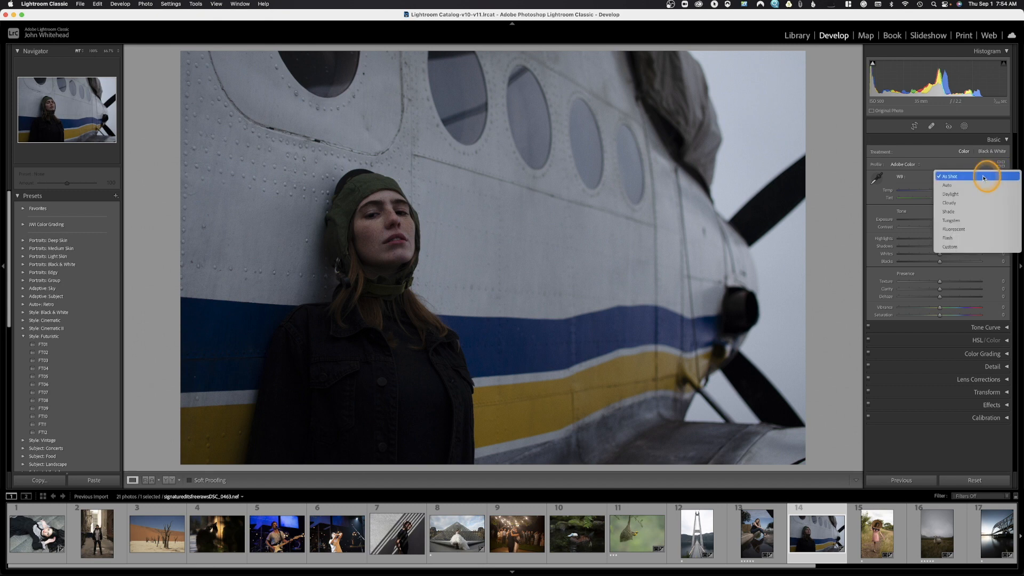
click(983, 189)
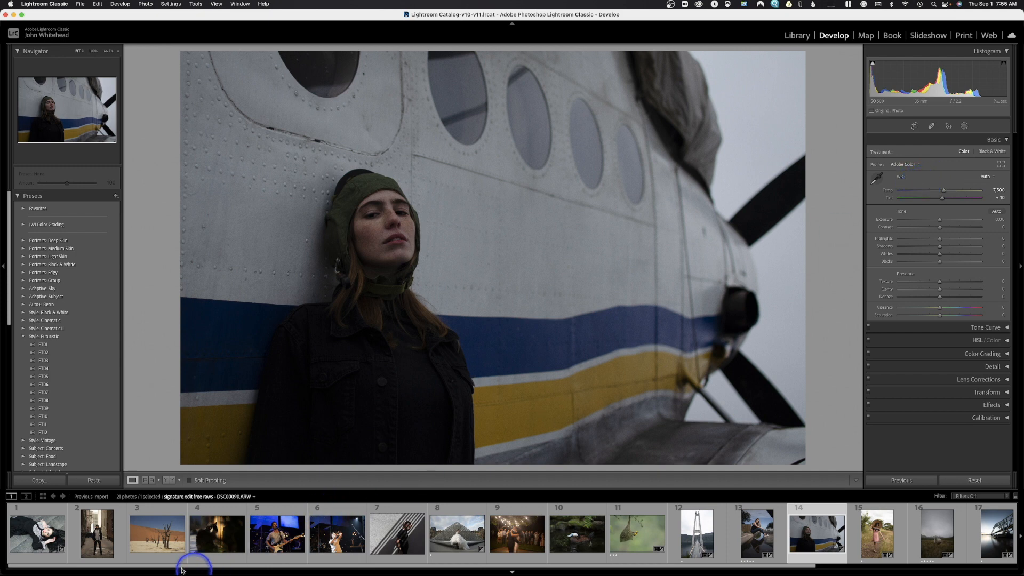
Open the night wedding dance photo, set its white balance to Auto, and cool the temperature slightly
click(516, 540)
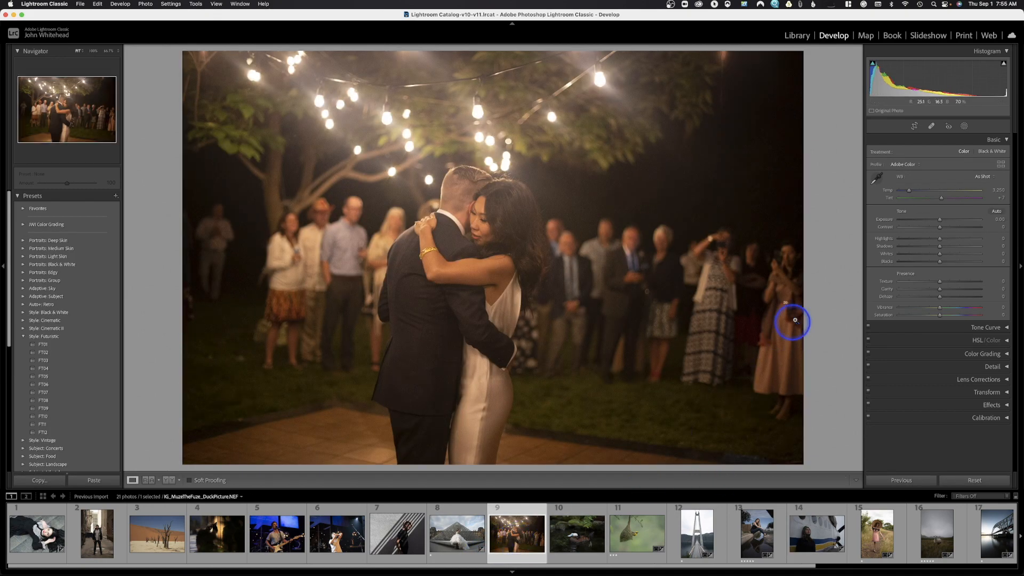
click(989, 177)
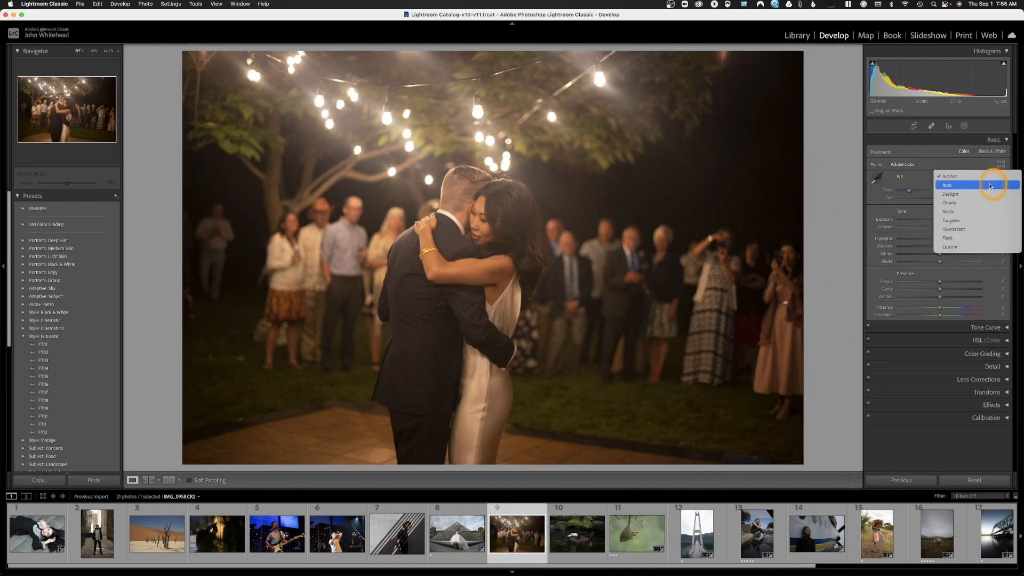
click(989, 185)
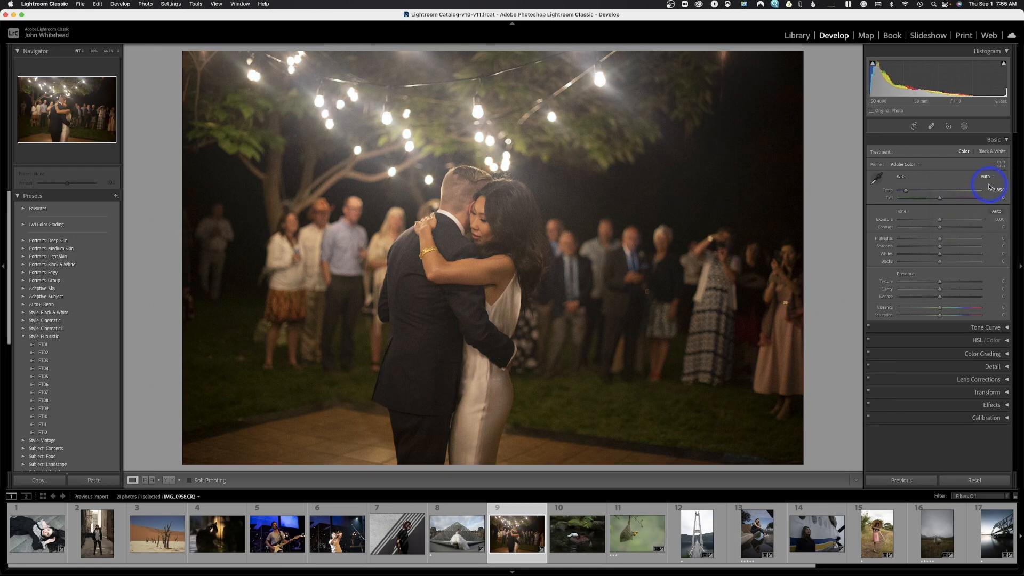
drag(907, 192, 905, 193)
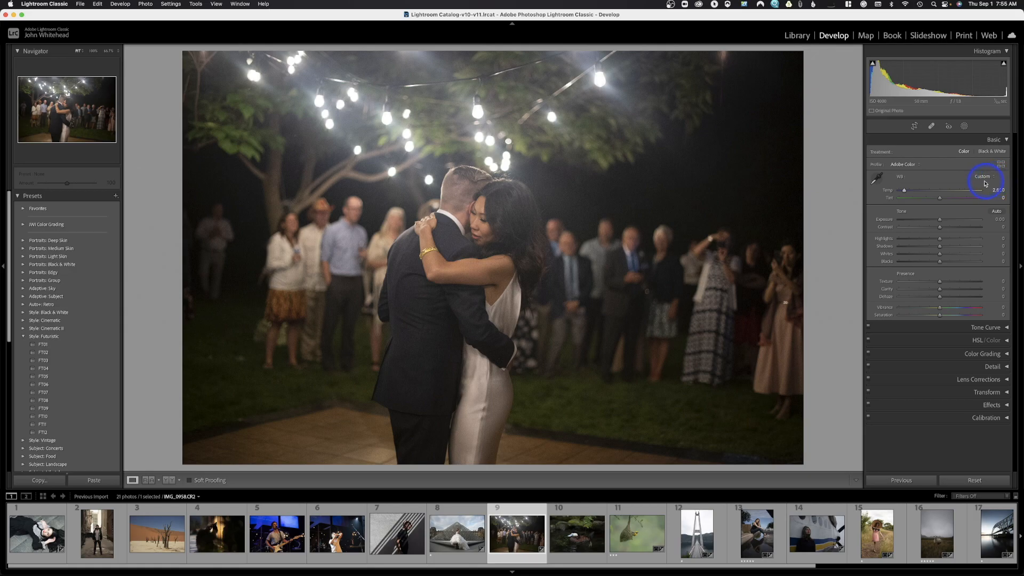
Return to the airplane portrait and open its Tone Curve controls, comparing the parametric and point curve modes
click(820, 531)
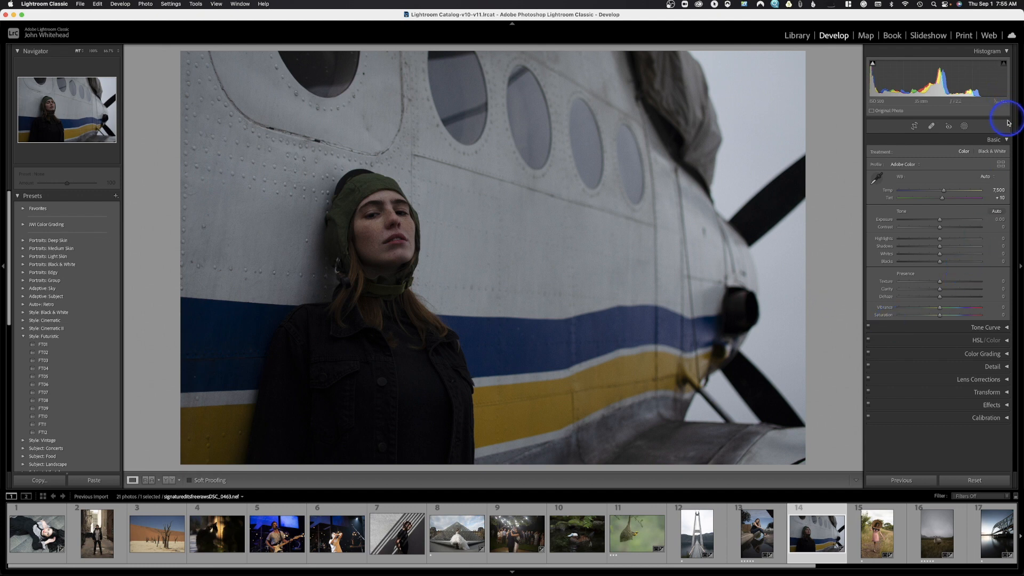
click(1005, 140)
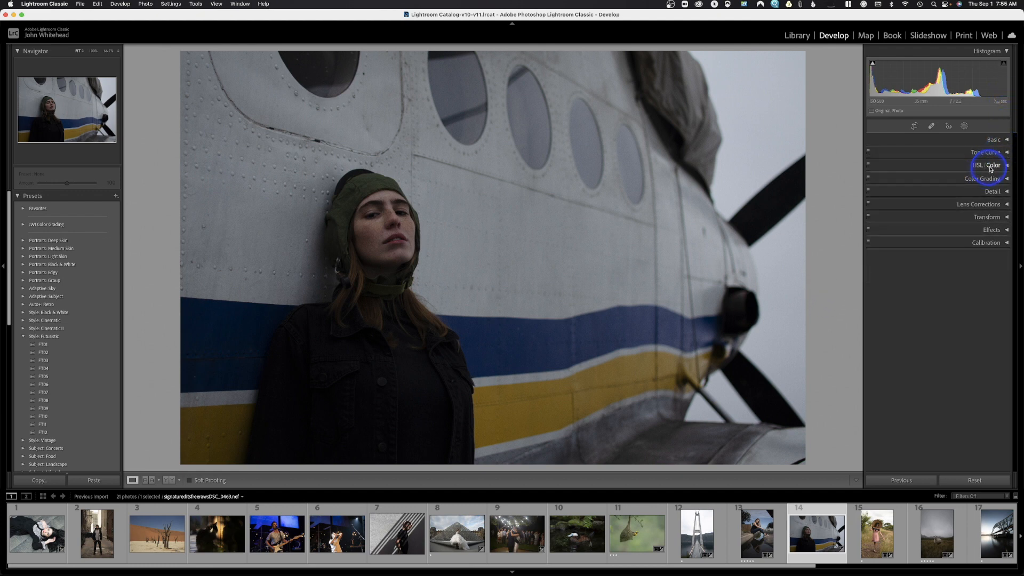
click(1004, 155)
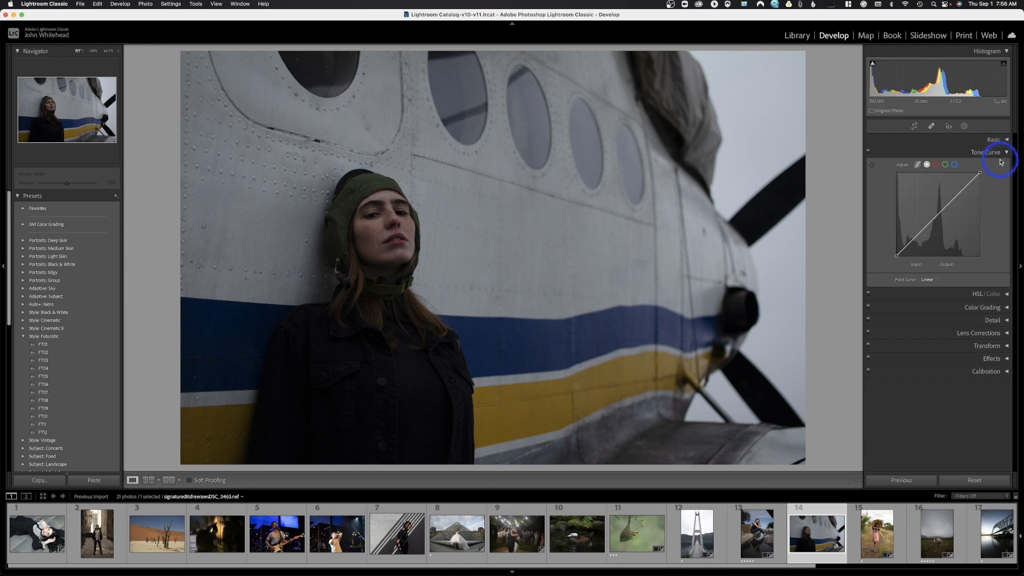
click(917, 165)
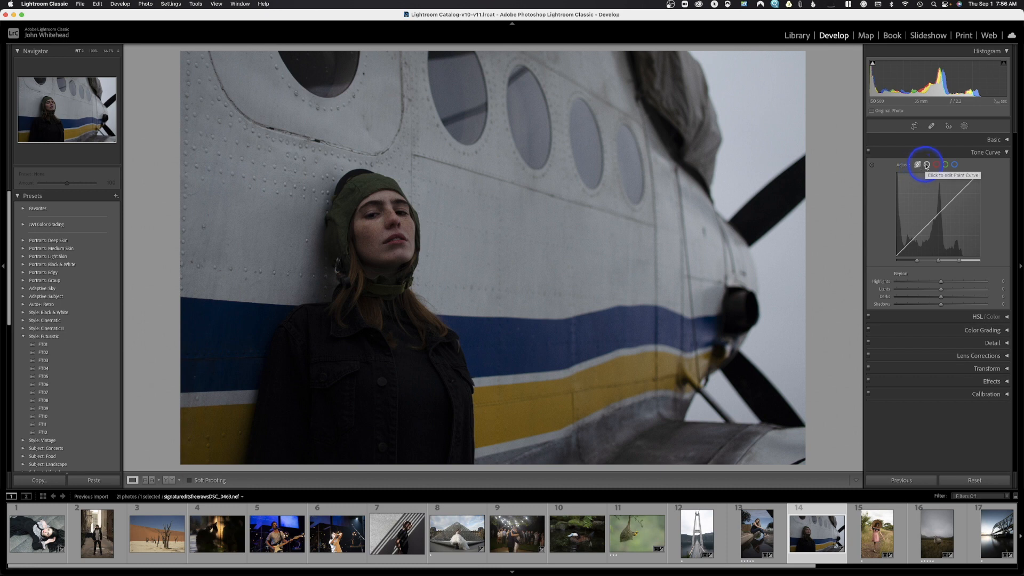
click(927, 165)
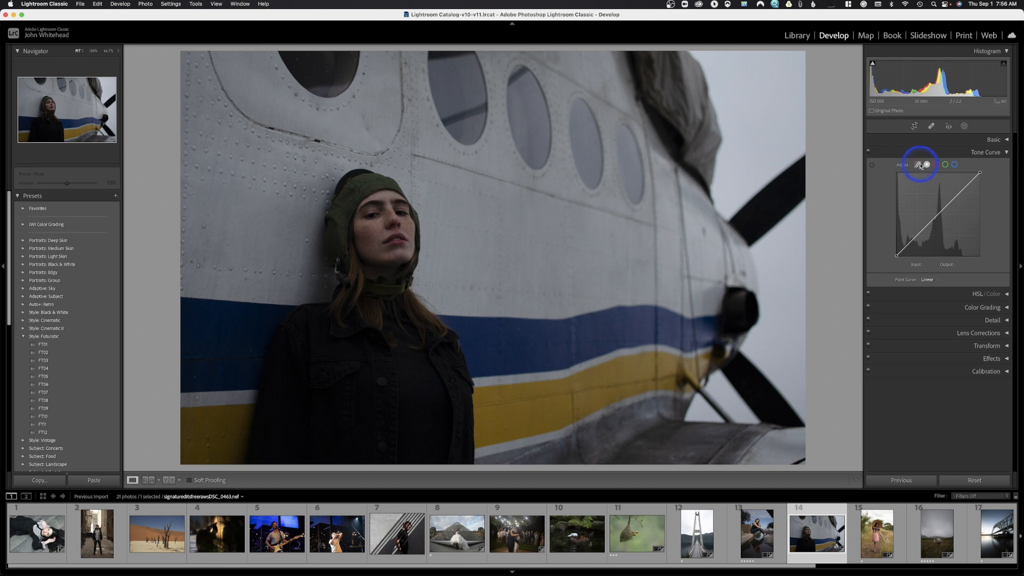
In the parametric curve, try raising Highlights to +29, and return the value to 0
click(917, 164)
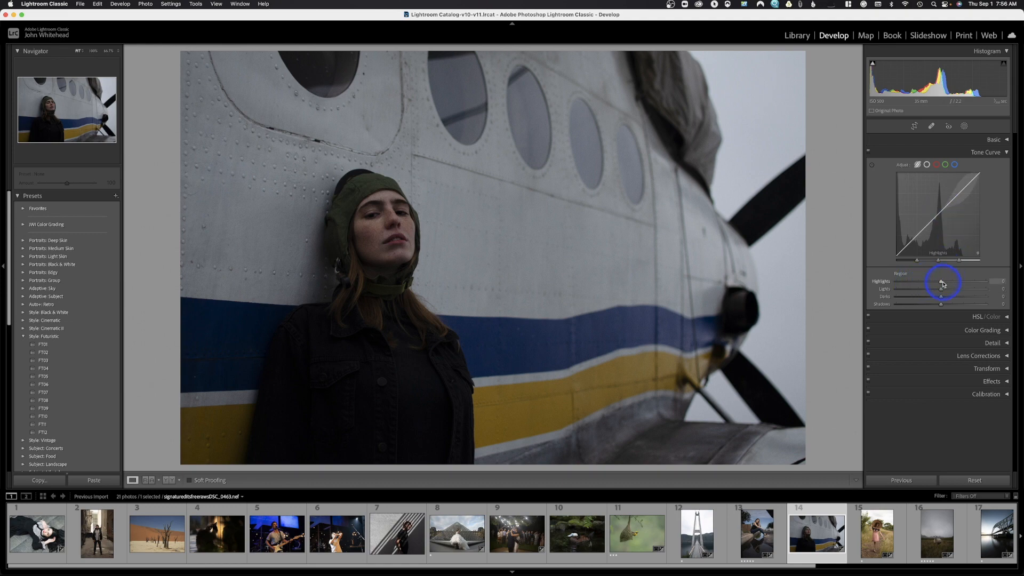
drag(942, 284, 955, 281)
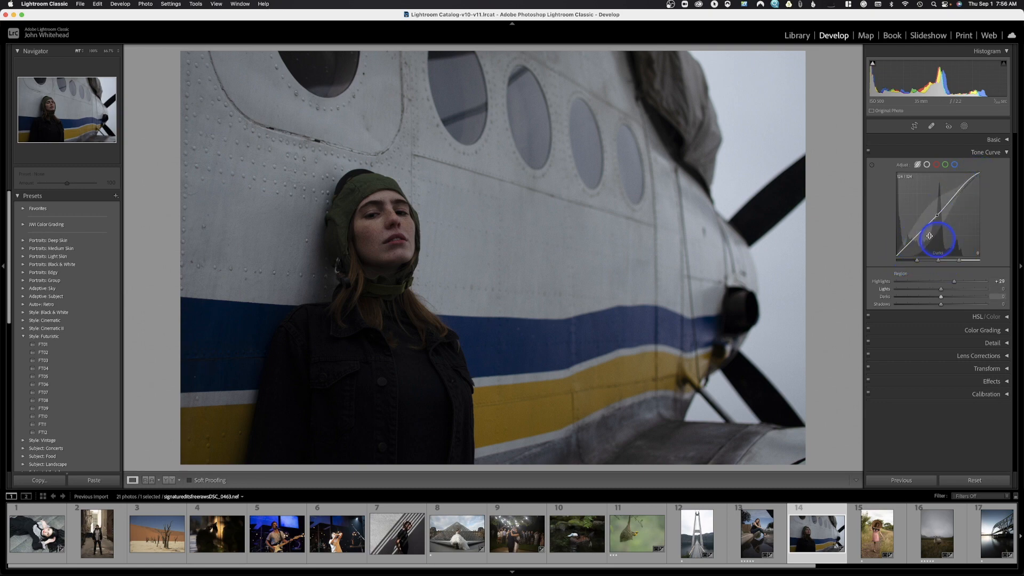
click(960, 282)
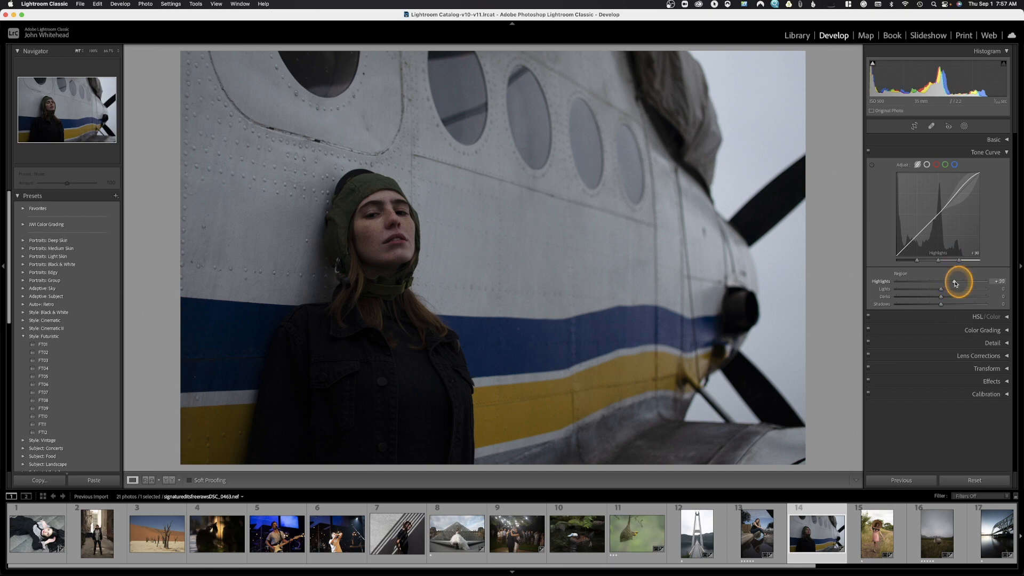
mouse_move(960, 283)
mouse_down()
mouse_move(925, 289)
mouse_move(942, 289)
mouse_up()
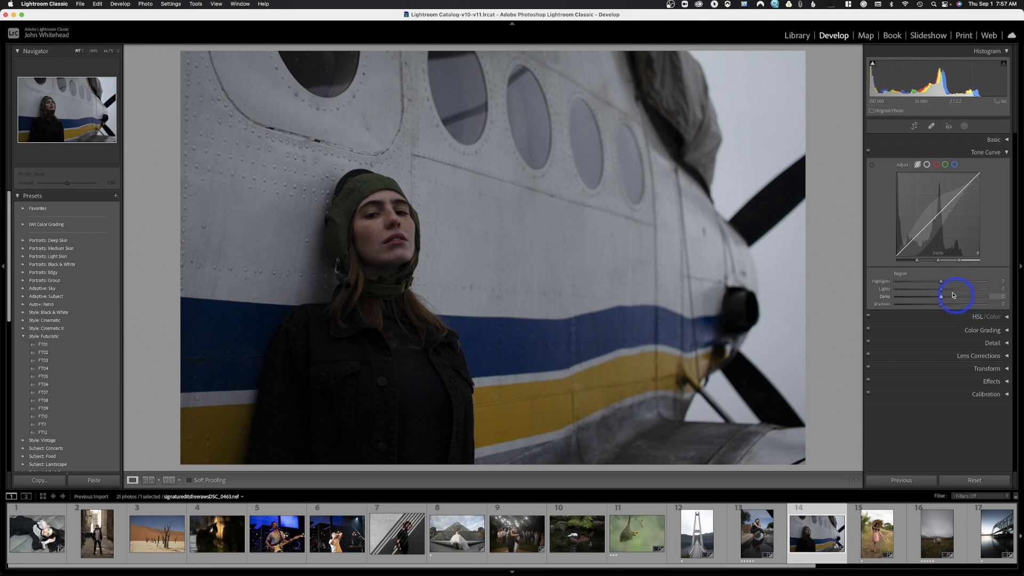
Try Lights +17, Darks +40 and Shadows +48 on the parametric curve, and reset the curve adjustments
mouse_move(941, 290)
mouse_down()
mouse_move(953, 290)
mouse_move(929, 295)
mouse_move(959, 297)
mouse_up()
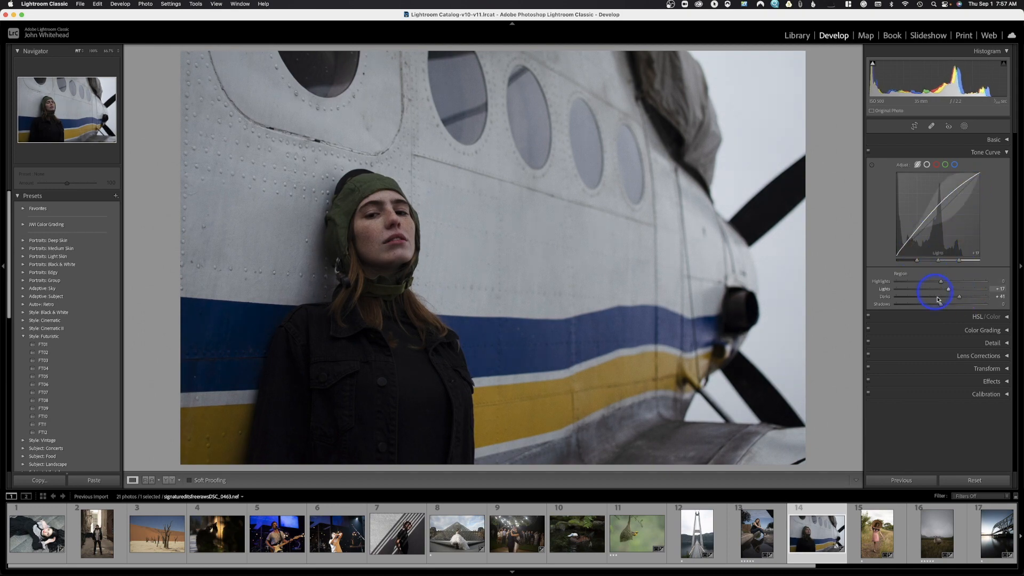
mouse_move(959, 297)
mouse_down()
mouse_move(907, 313)
mouse_move(963, 307)
mouse_up()
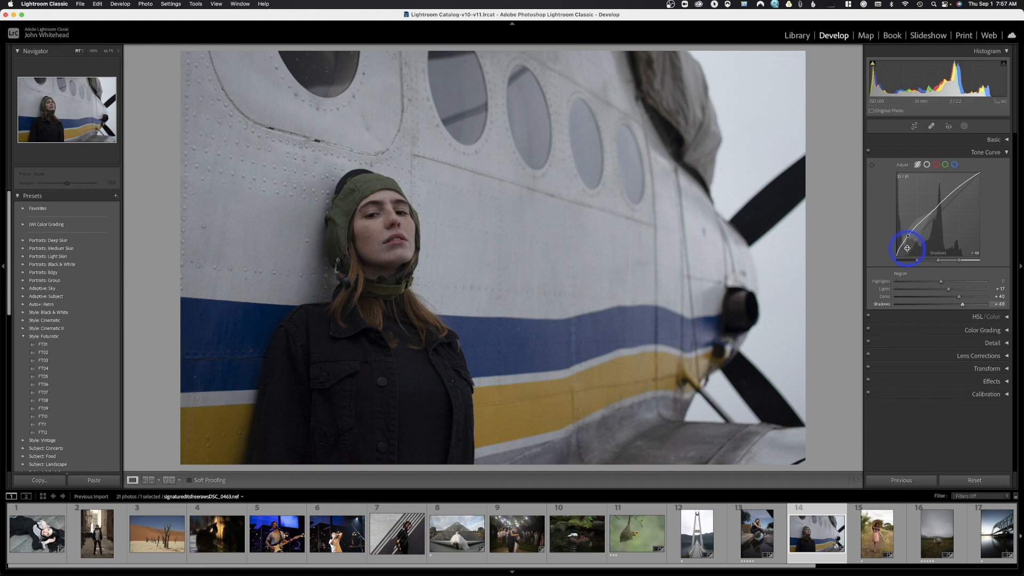
key(alt)
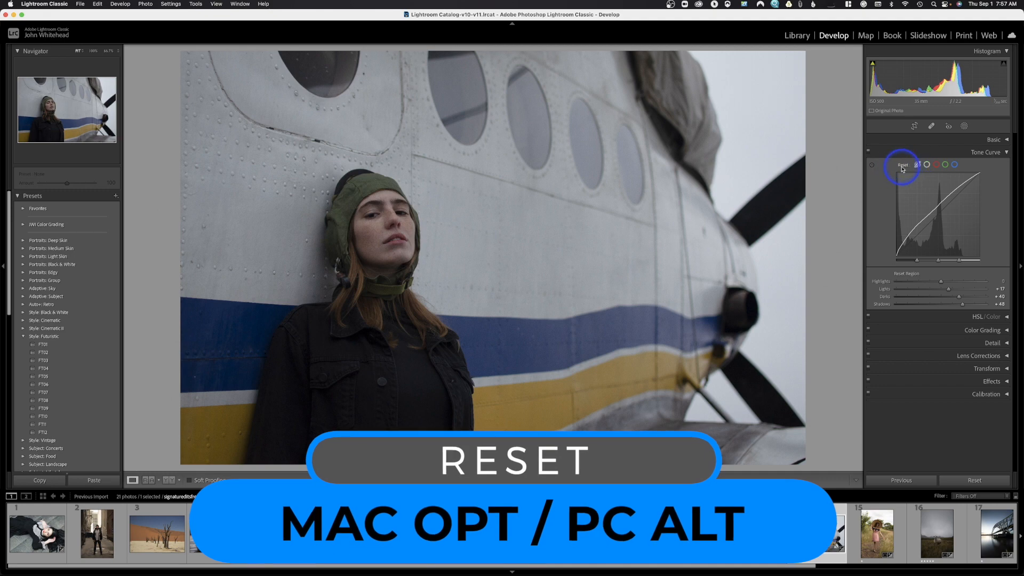
alt+click(903, 168)
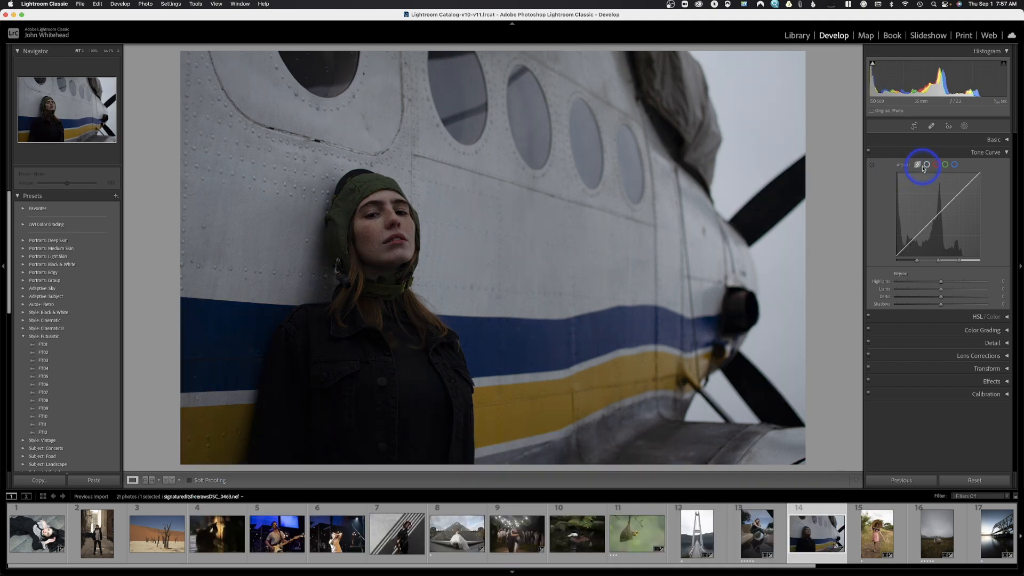
On the point curve, pull the white point slightly inward, lift the highlights at input 165 to 181, and raise the shadows at input 64
click(929, 165)
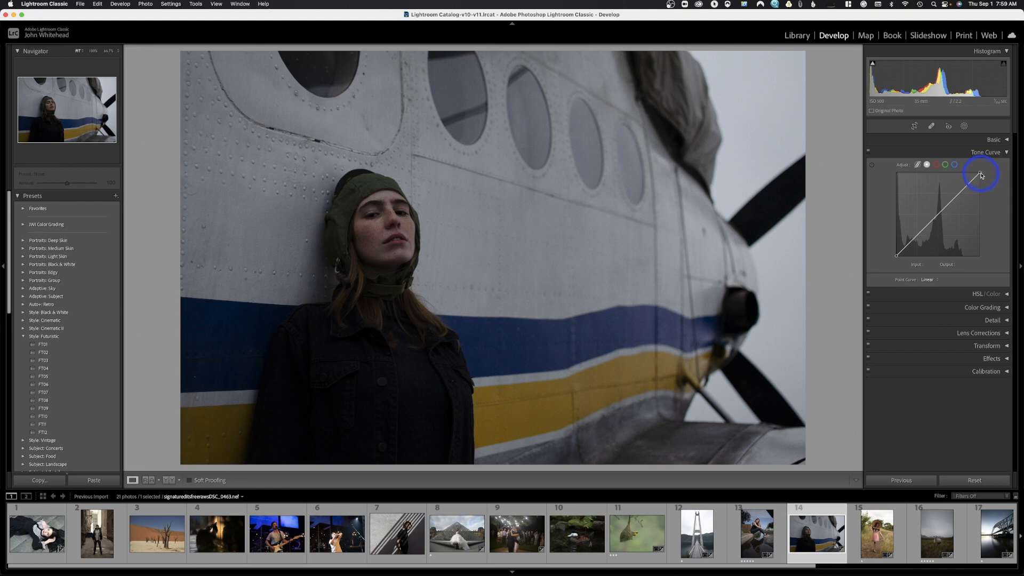
mouse_move(980, 173)
mouse_down()
mouse_move(957, 172)
mouse_move(978, 171)
mouse_move(979, 183)
mouse_move(979, 173)
mouse_up()
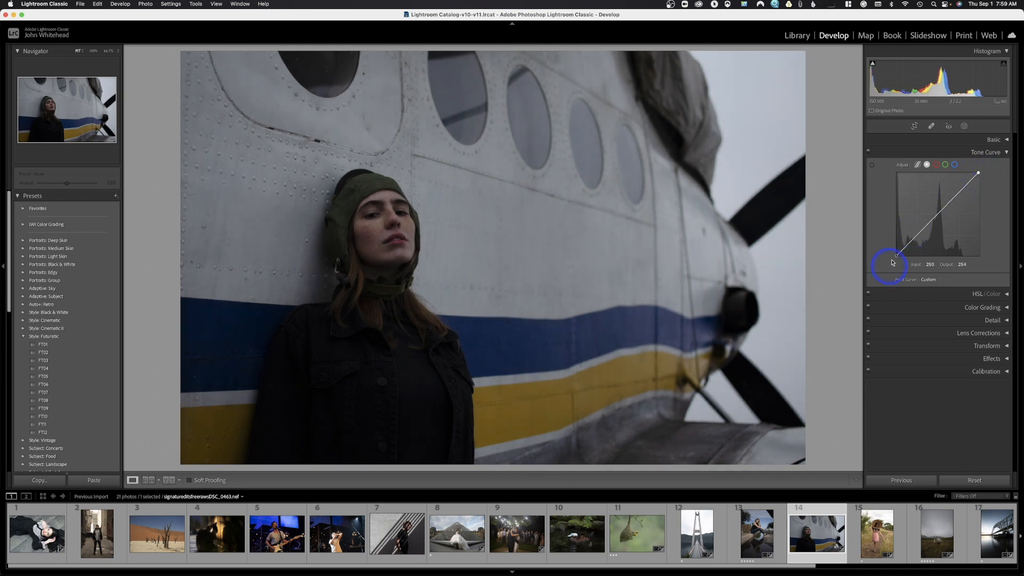
mouse_move(895, 256)
mouse_down()
mouse_move(893, 239)
mouse_move(891, 258)
mouse_move(905, 263)
mouse_move(896, 257)
mouse_up()
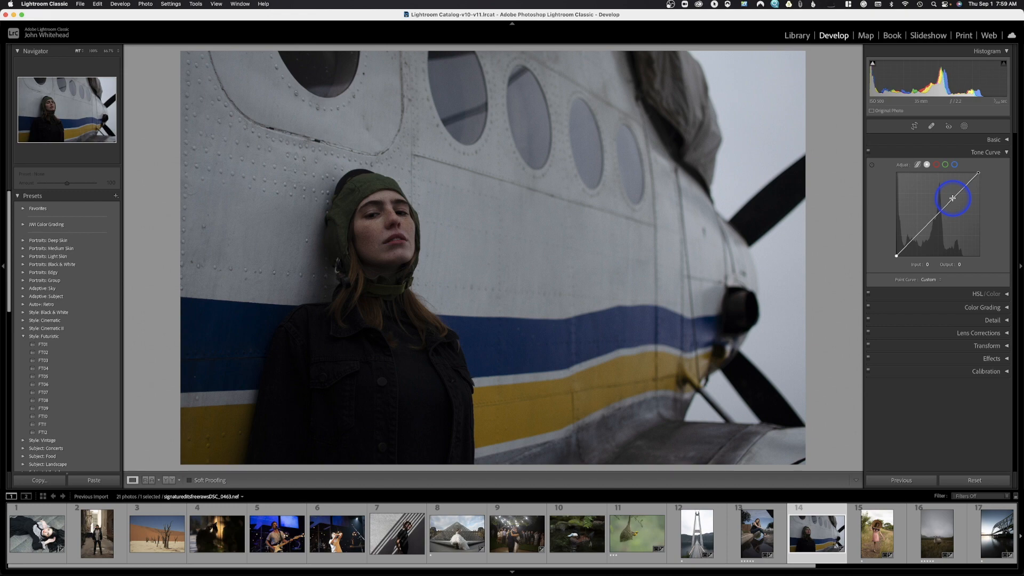
mouse_move(952, 198)
mouse_down()
mouse_move(967, 189)
mouse_move(930, 229)
mouse_move(951, 198)
mouse_up()
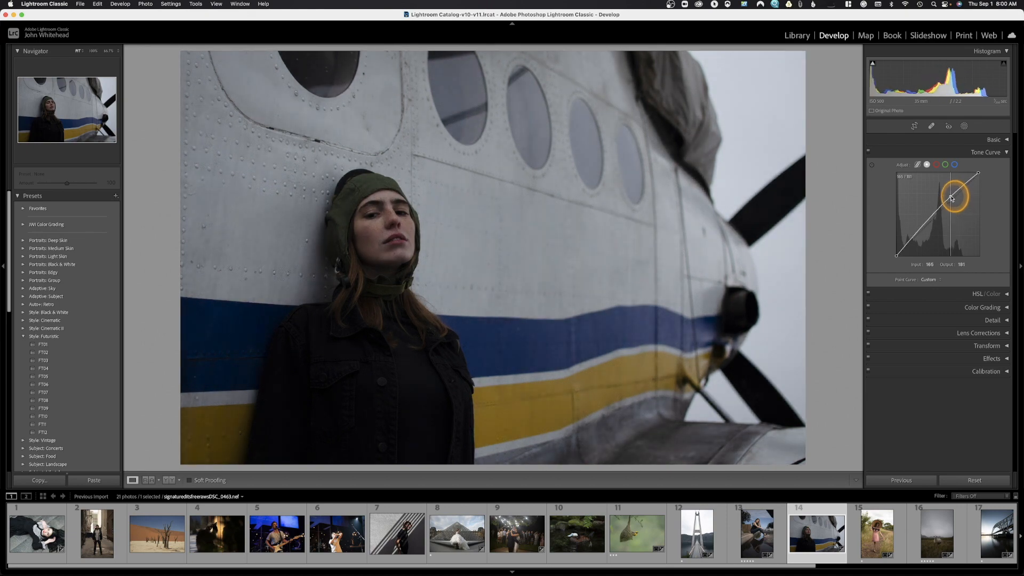
click(918, 229)
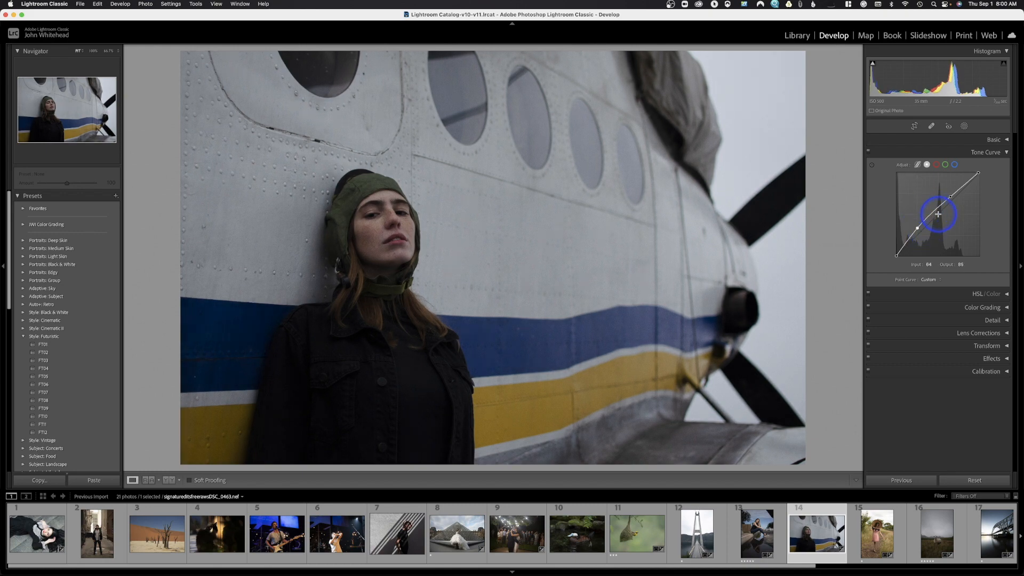
Try adding several extra points for an uneven curve, moving the upper one to input 199, output 227, and undo back to a linear curve
click(964, 186)
click(950, 197)
click(935, 207)
click(929, 220)
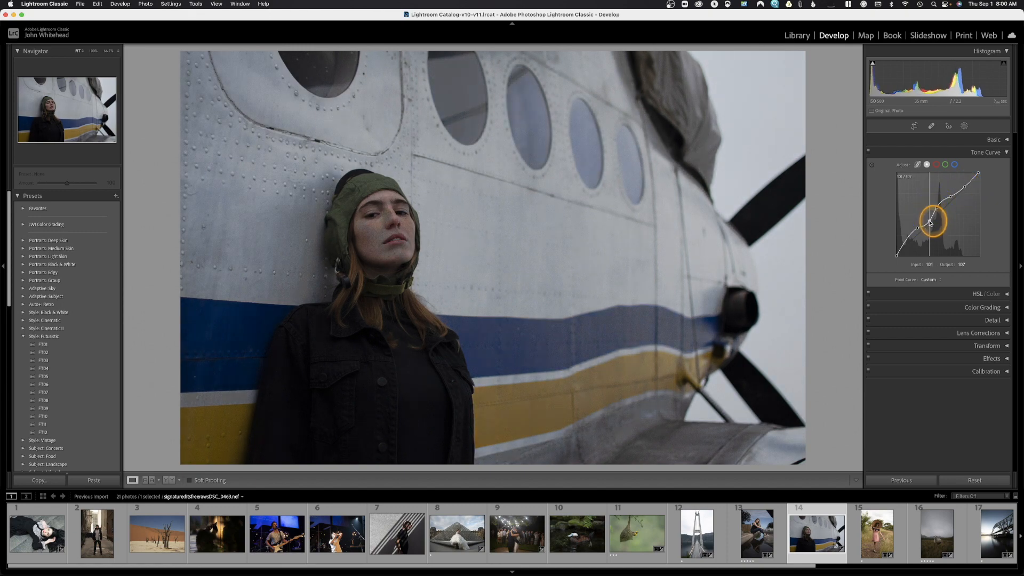
drag(964, 186, 962, 181)
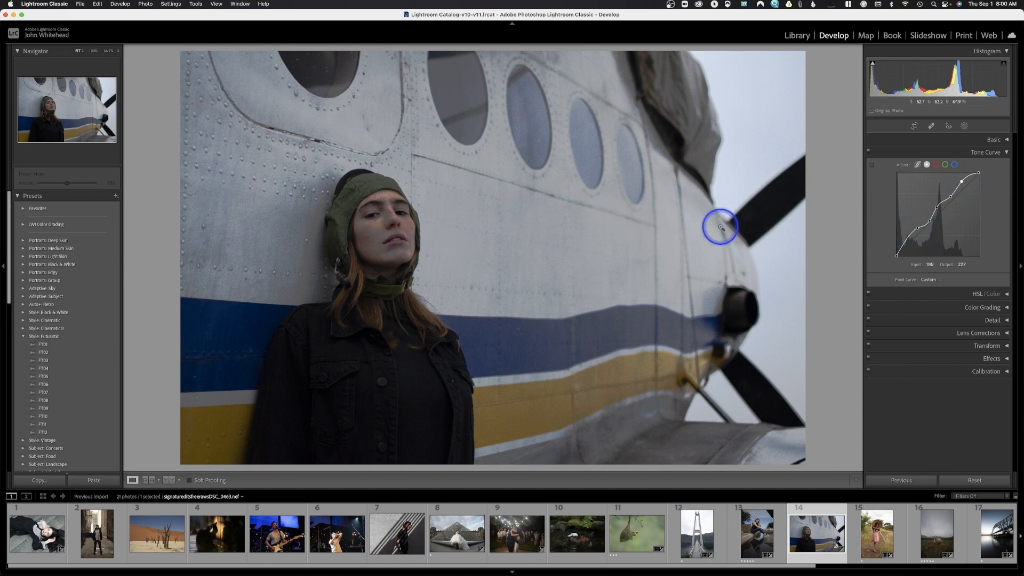
key(super+z)
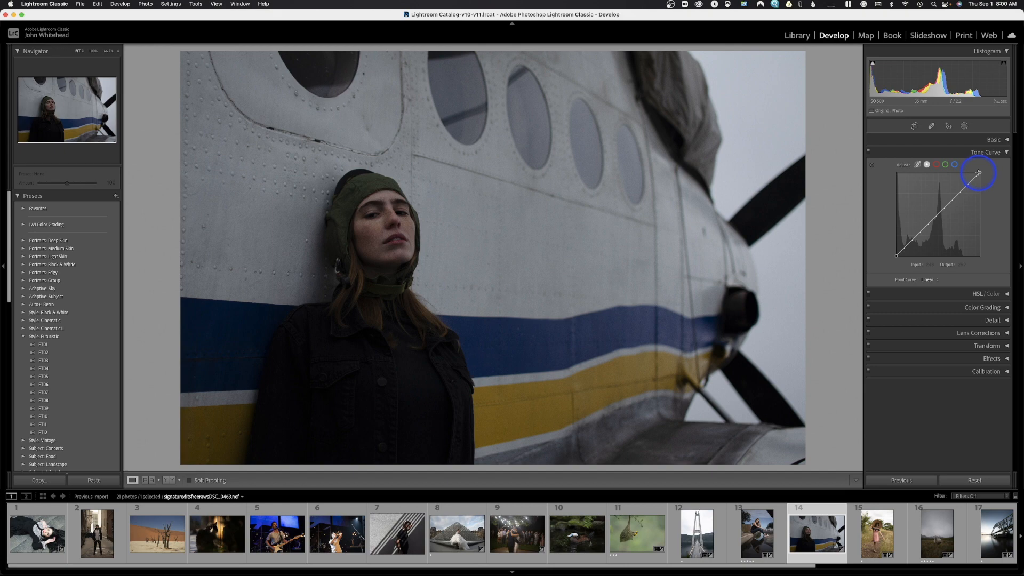
Brighten the portrait with the point curve: pull the white point inward, lift the highlights, and raise input 64 to output 86
drag(979, 172, 917, 229)
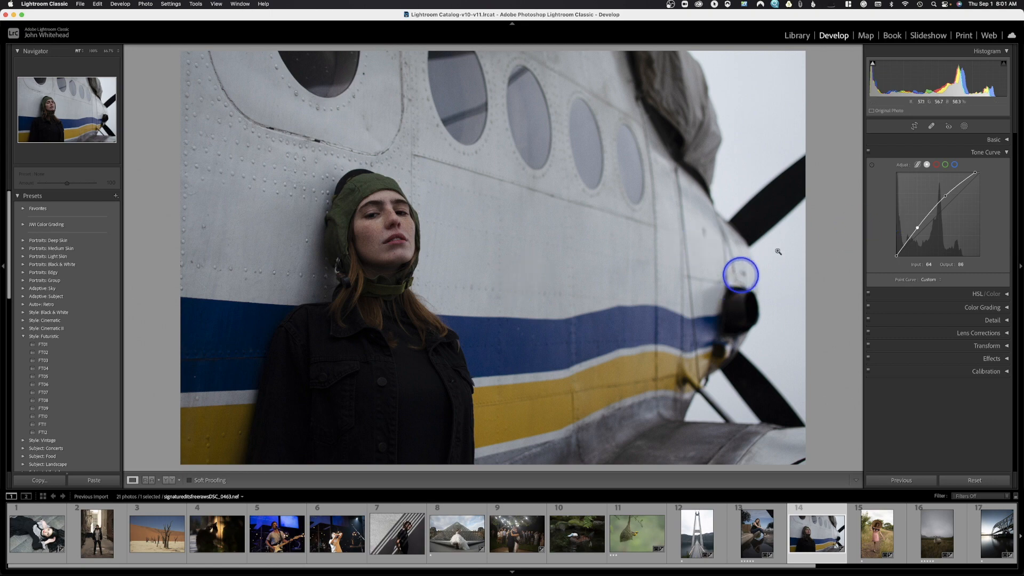
drag(935, 209, 944, 196)
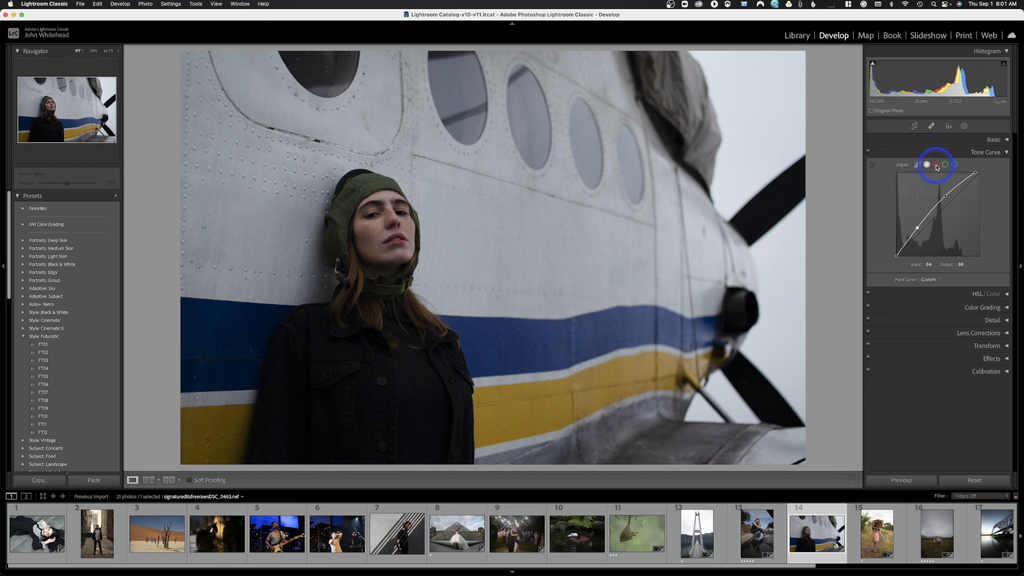
On the red channel curve, lower the midtone point to output 121, and try pulling it to the bottom corner before undoing that move
click(936, 165)
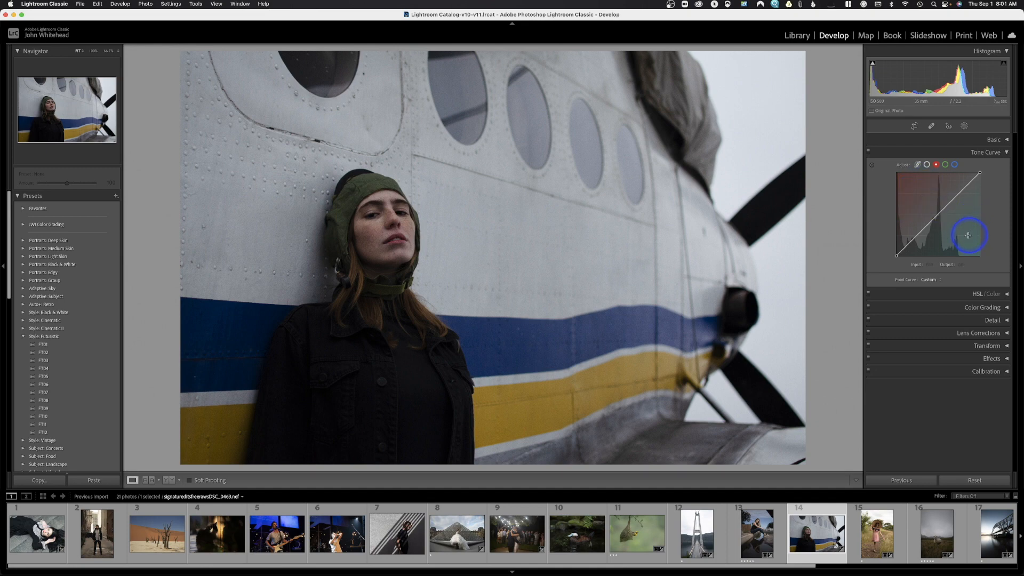
drag(938, 213, 938, 218)
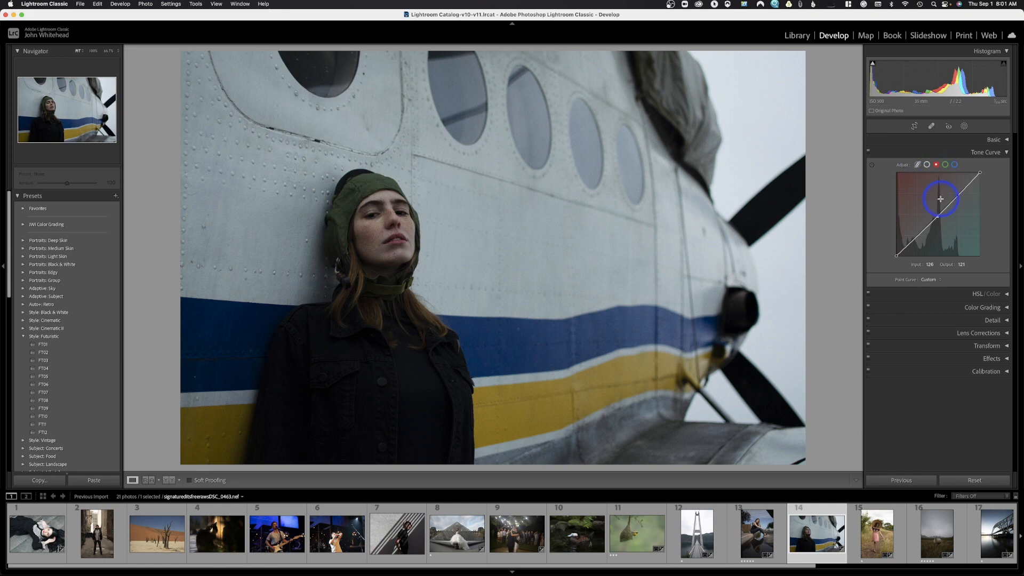
drag(938, 216, 975, 253)
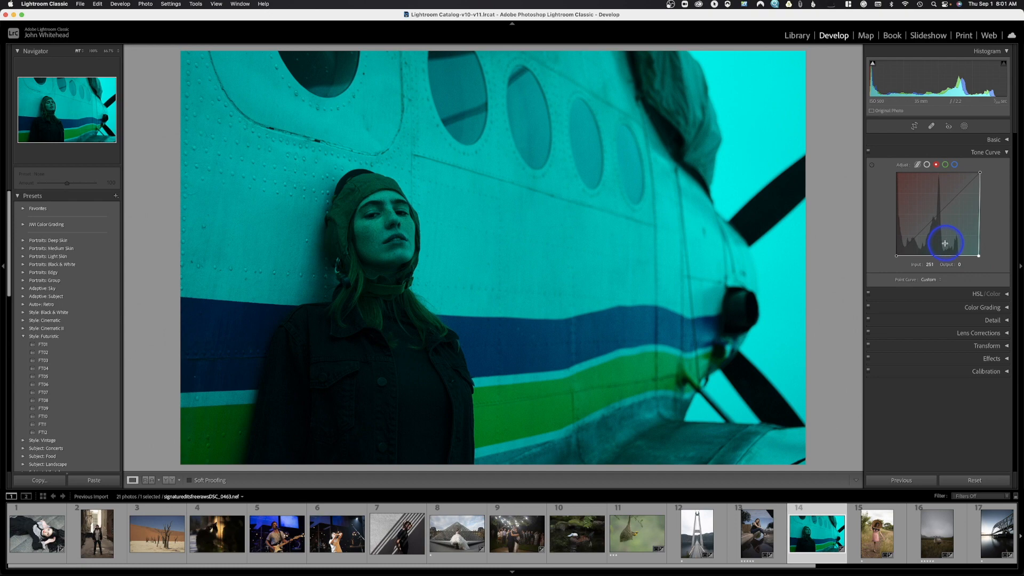
key(super+z)
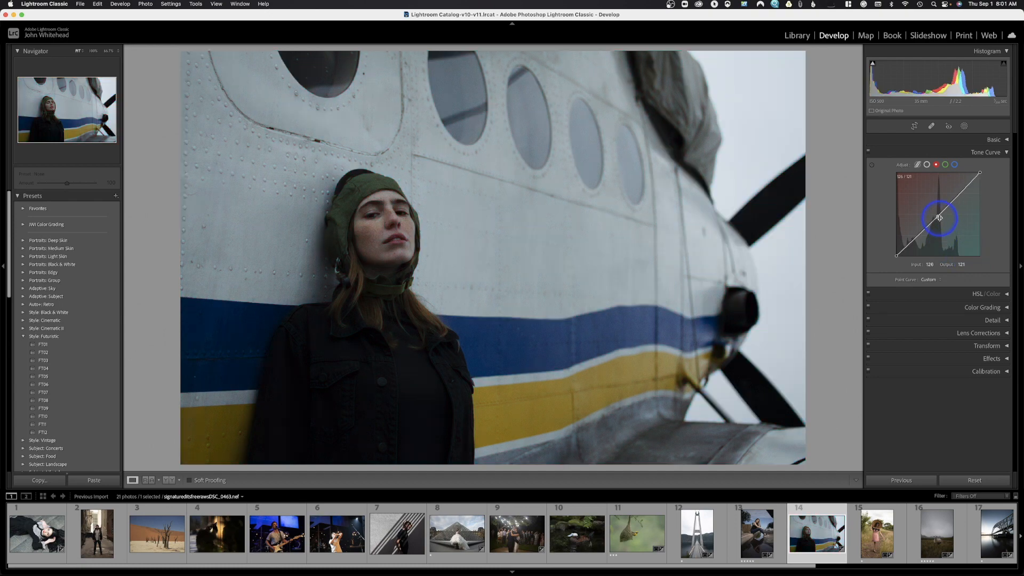
Delete the midtone control point from the red channel curve
right_click(937, 216)
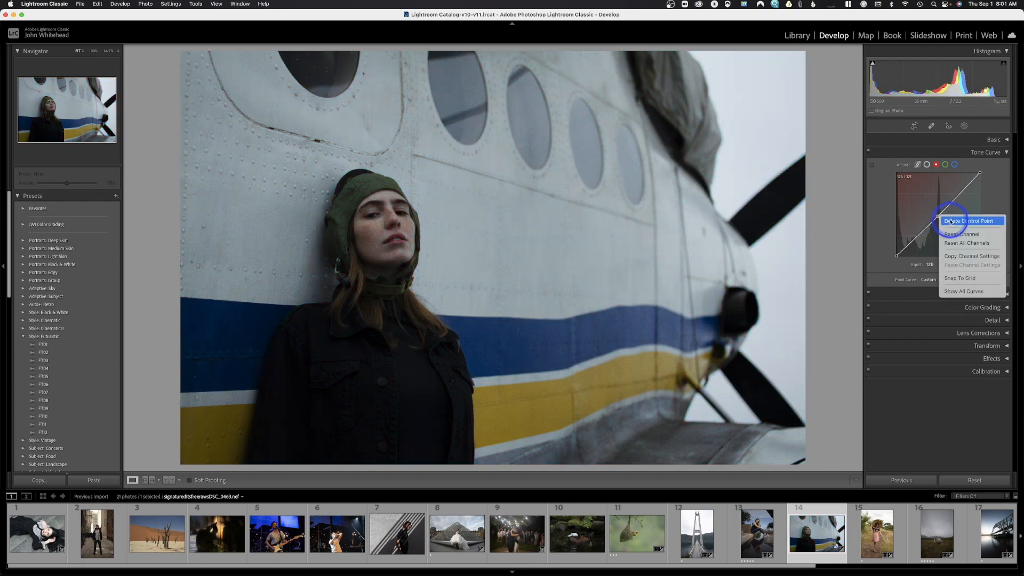
click(951, 221)
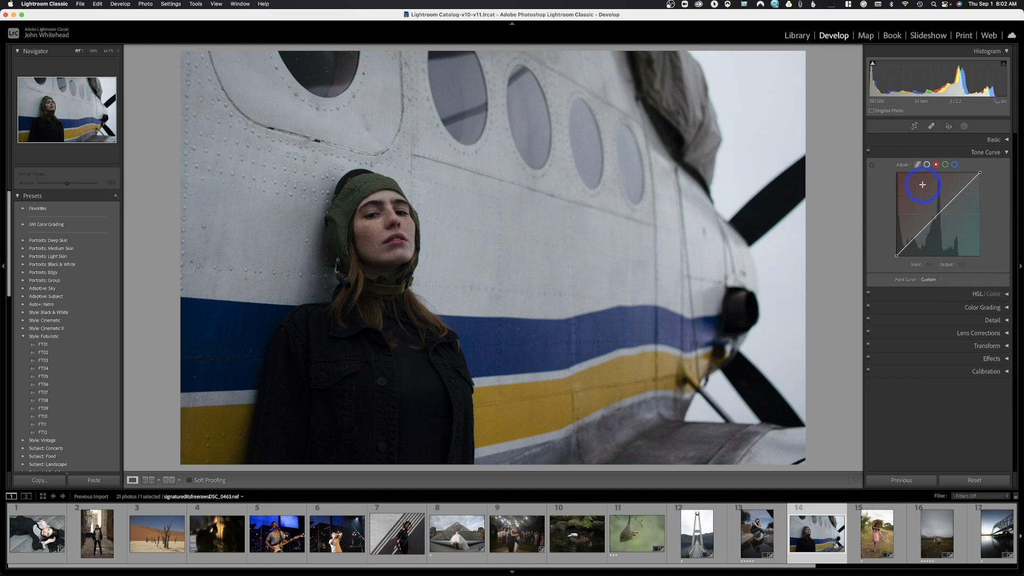
In the HSL adjustments, set the blue saturation to +1
click(1006, 154)
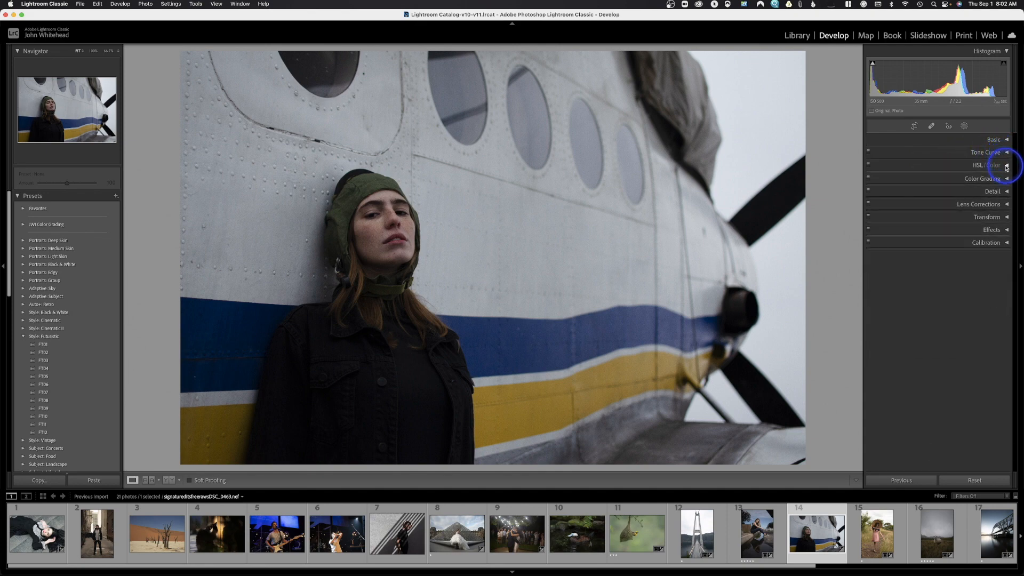
click(1005, 167)
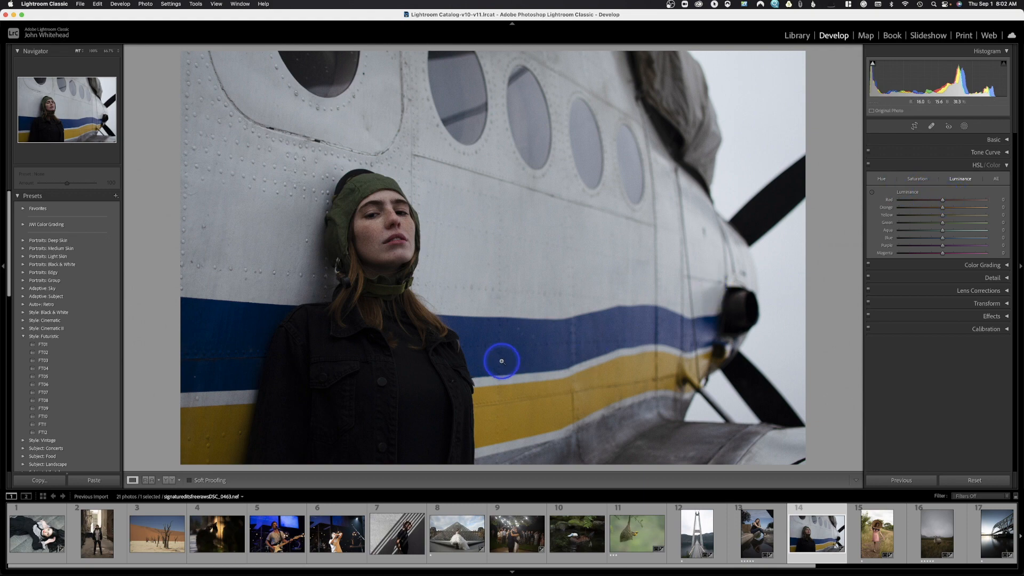
mouse_move(944, 240)
mouse_down()
mouse_move(989, 235)
mouse_move(867, 248)
mouse_move(998, 234)
mouse_move(943, 241)
mouse_up()
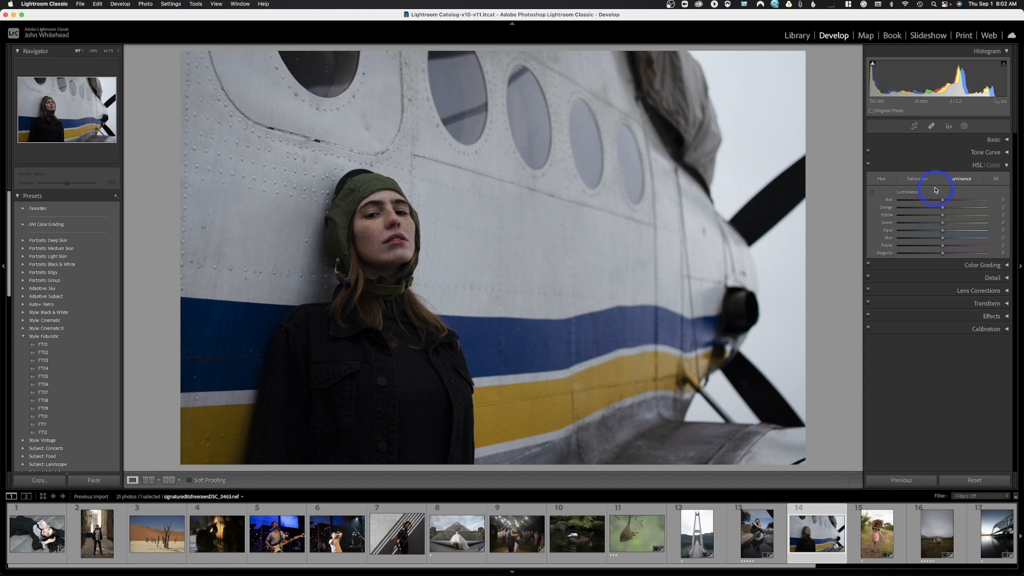
click(918, 178)
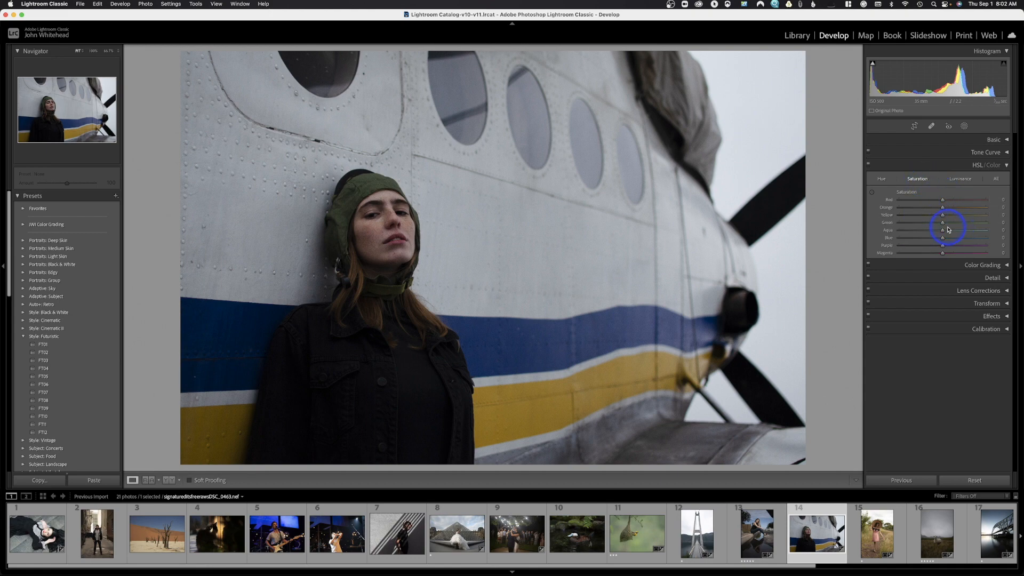
mouse_move(942, 240)
mouse_down()
mouse_move(868, 246)
mouse_move(999, 236)
mouse_move(930, 239)
mouse_move(942, 245)
mouse_up()
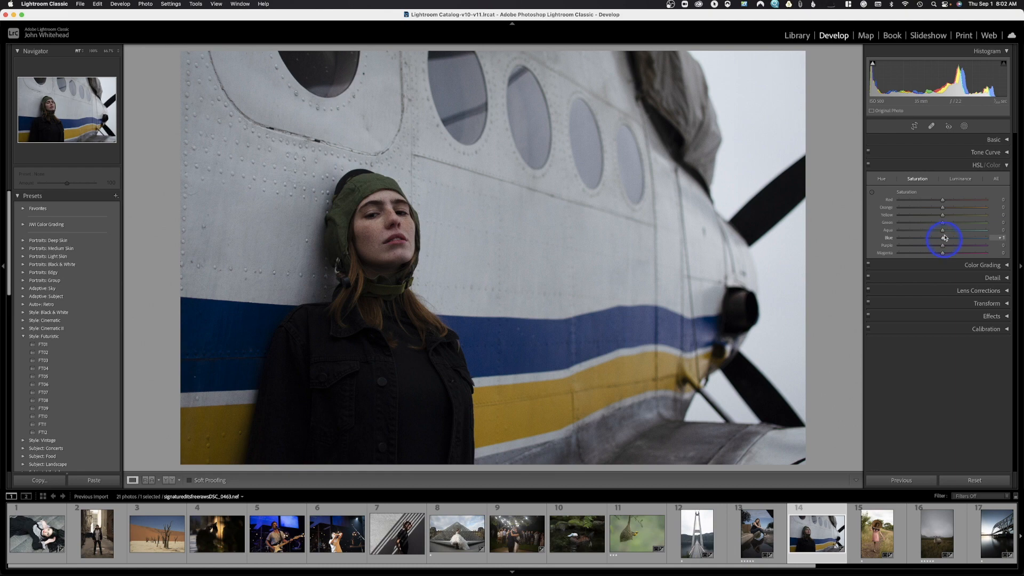
Examine the HSL luminance, hue and saturation controls separately, including the blue luminance, and show all three sets together
click(959, 179)
click(943, 238)
mouse_move(942, 239)
mouse_down()
mouse_move(985, 237)
mouse_move(912, 244)
mouse_move(941, 240)
mouse_up()
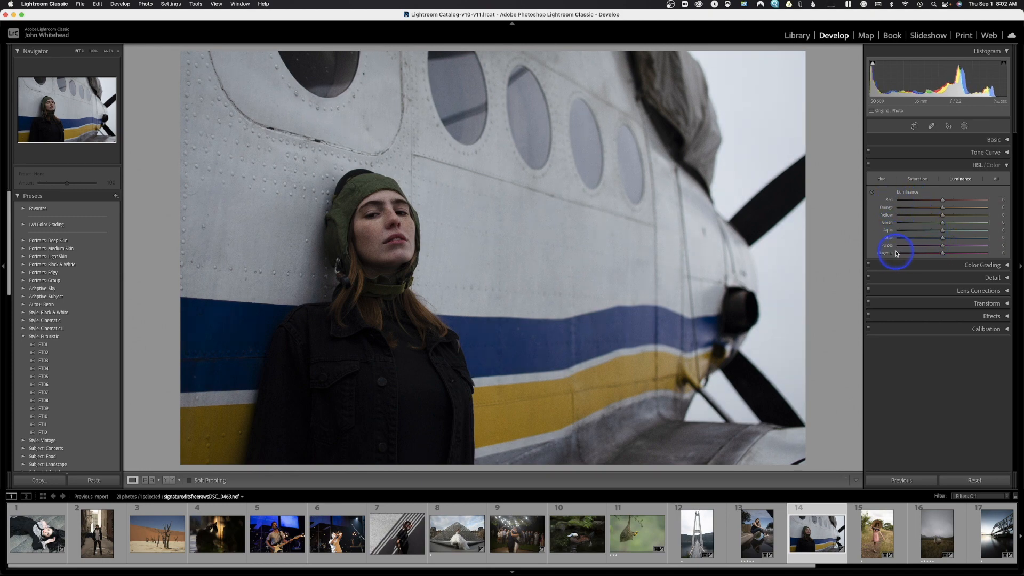
click(995, 179)
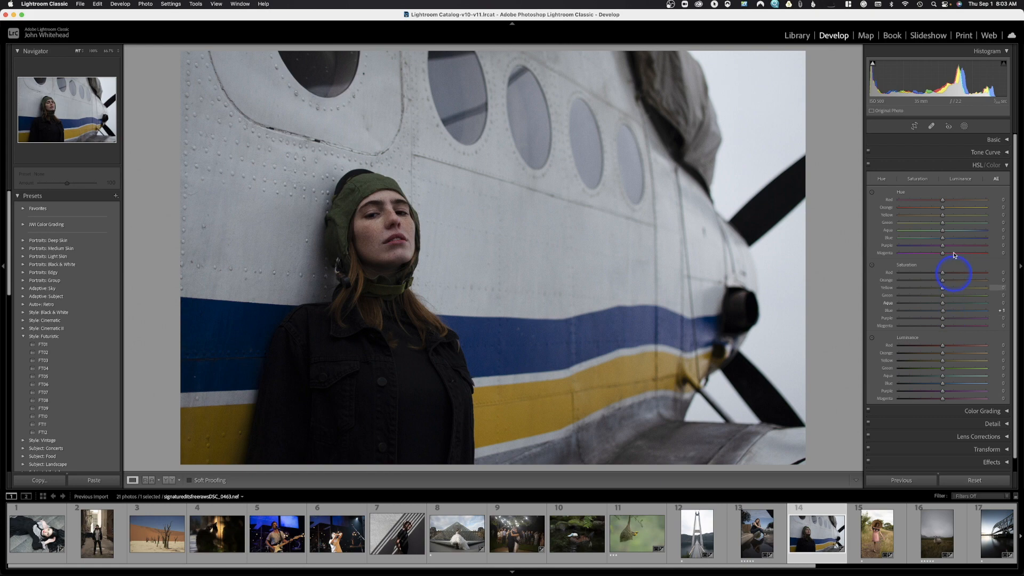
click(881, 179)
click(928, 179)
click(959, 179)
click(996, 180)
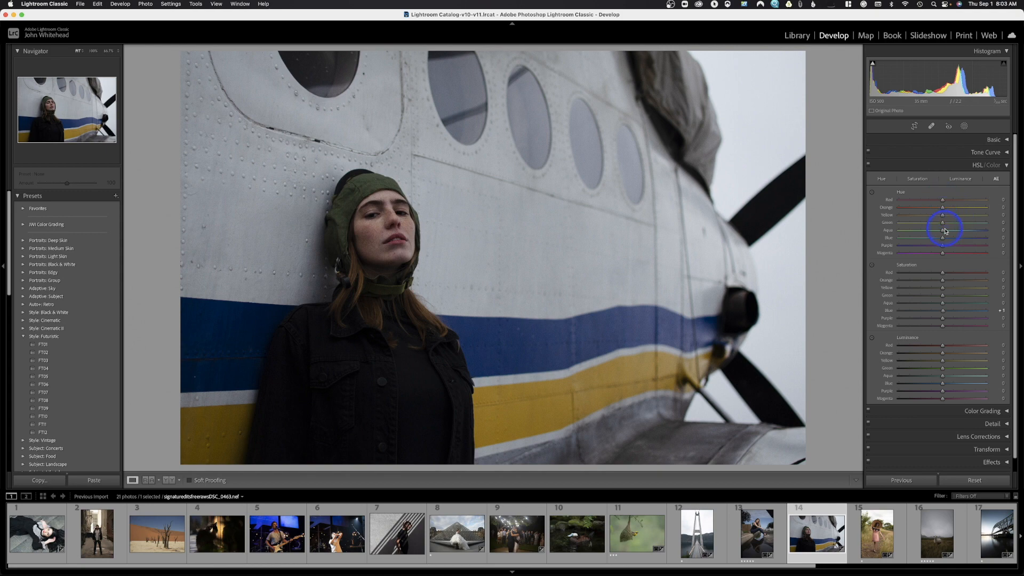
Set the orange saturation to -7, the red saturation to -17 and the red hue to +5
click(941, 281)
drag(941, 281, 939, 280)
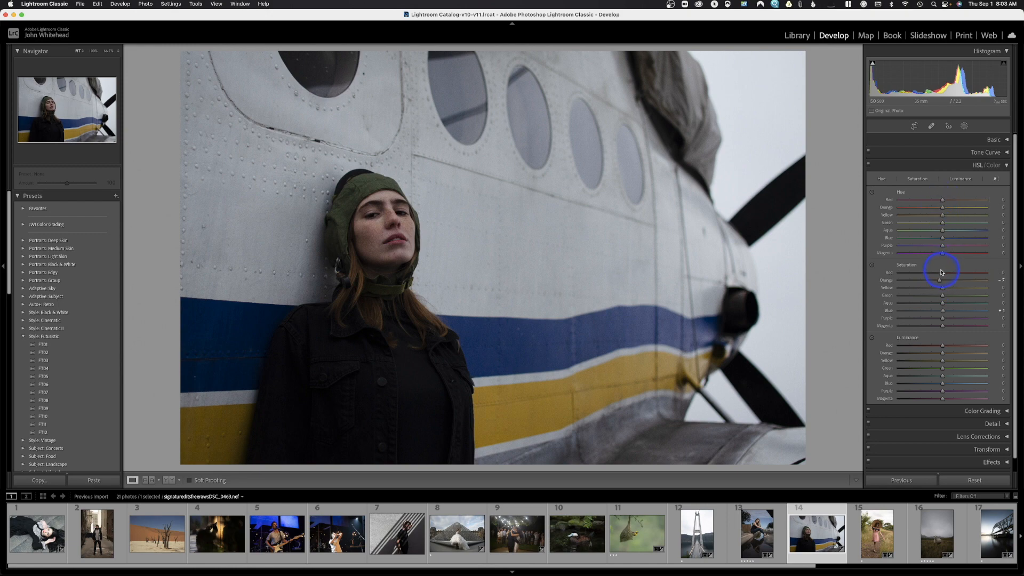
drag(942, 275, 935, 276)
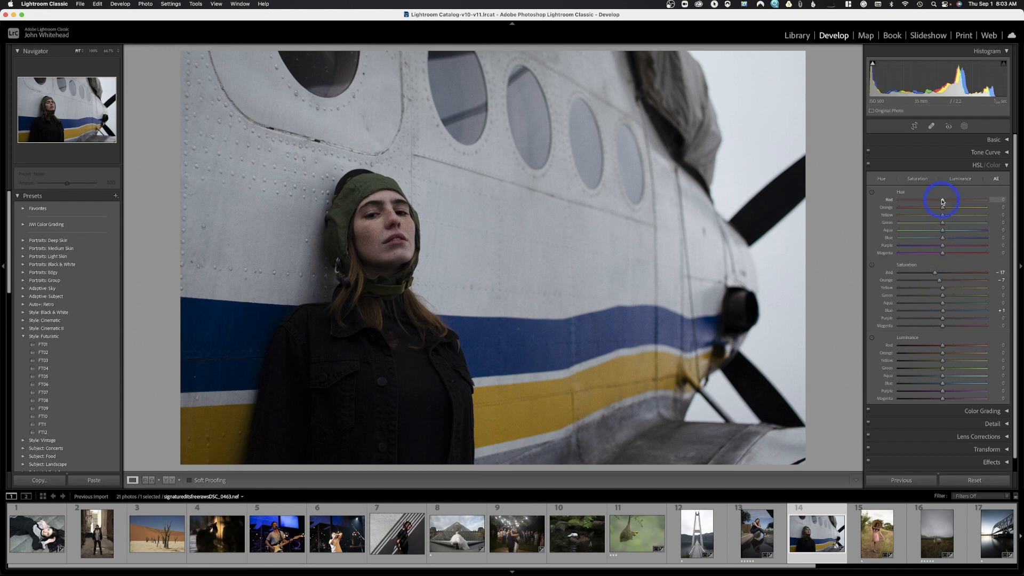
drag(942, 203, 944, 204)
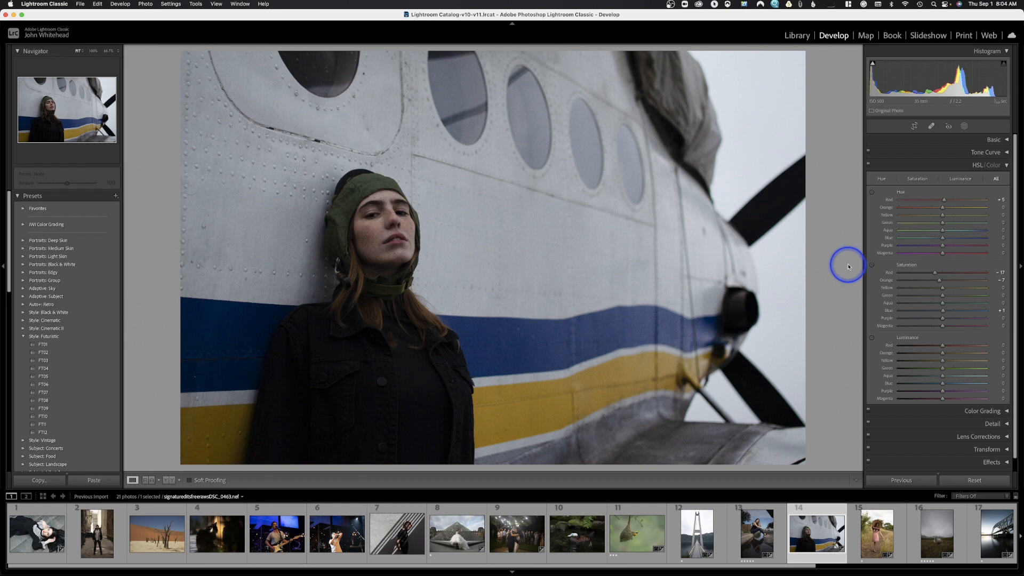
Examine the Color Grading wheels for shadows, midtones, highlights and global, and return to the three-way view
click(1006, 166)
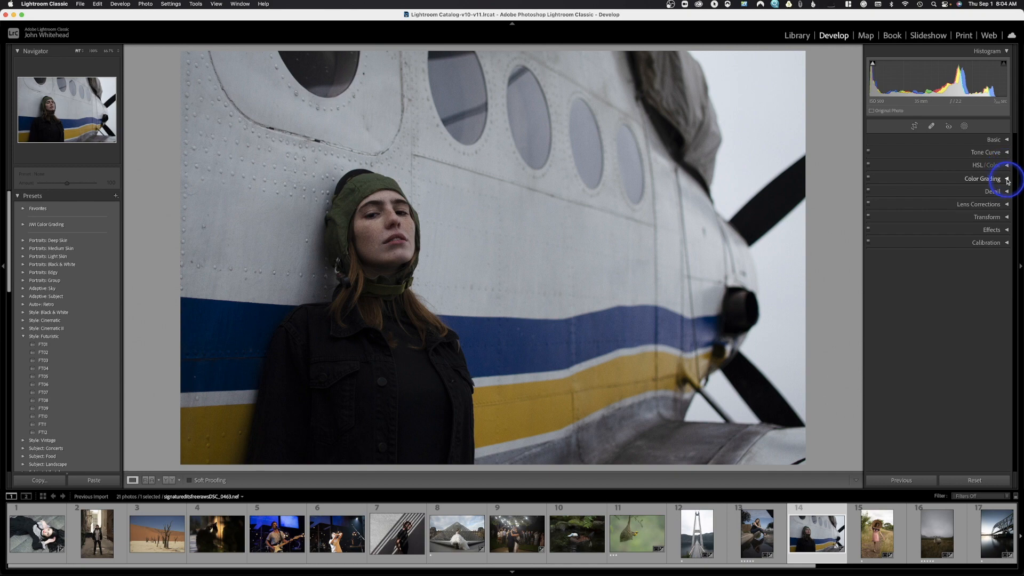
click(1006, 179)
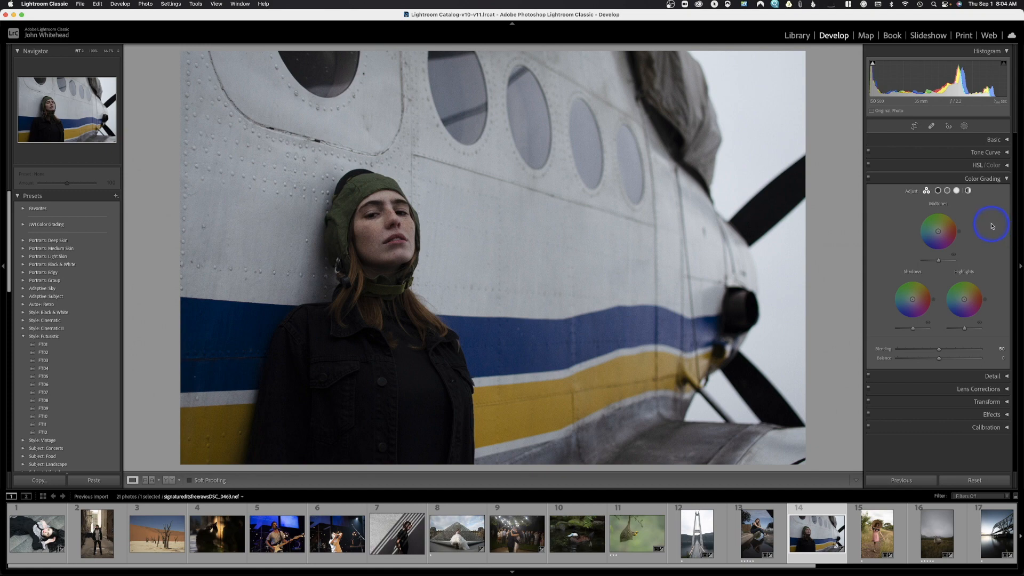
click(928, 193)
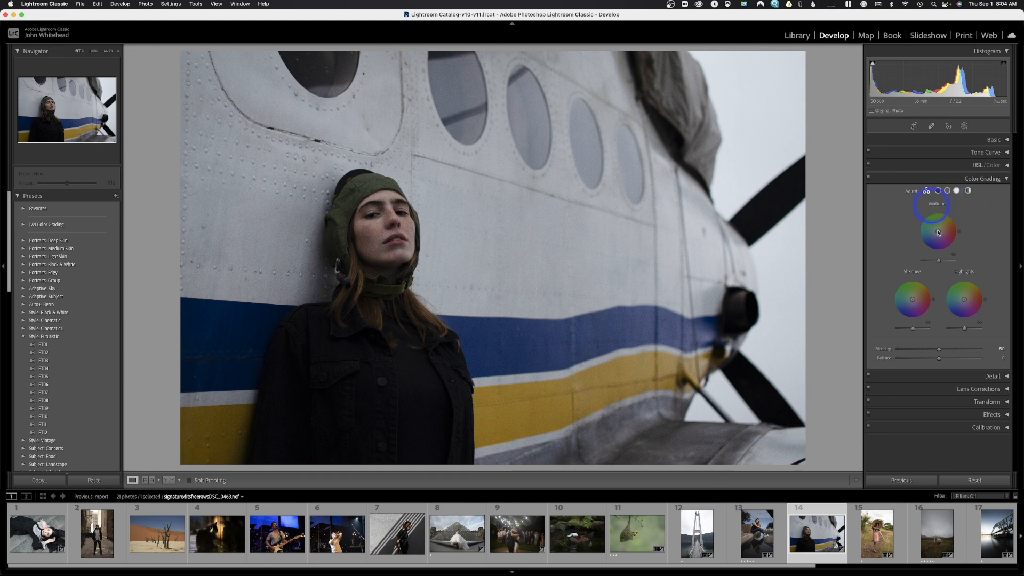
click(939, 193)
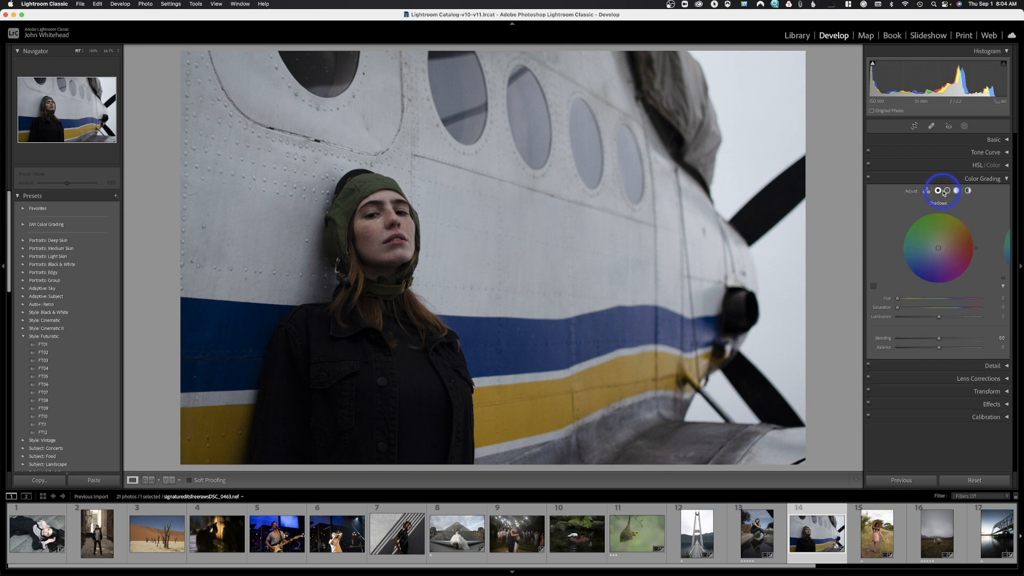
click(948, 192)
click(956, 191)
click(967, 190)
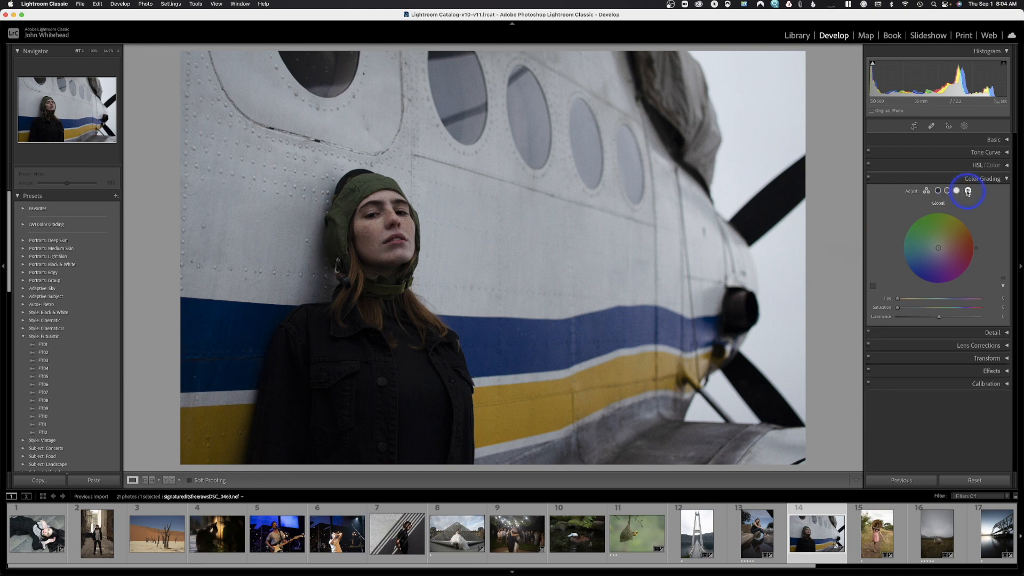
click(928, 192)
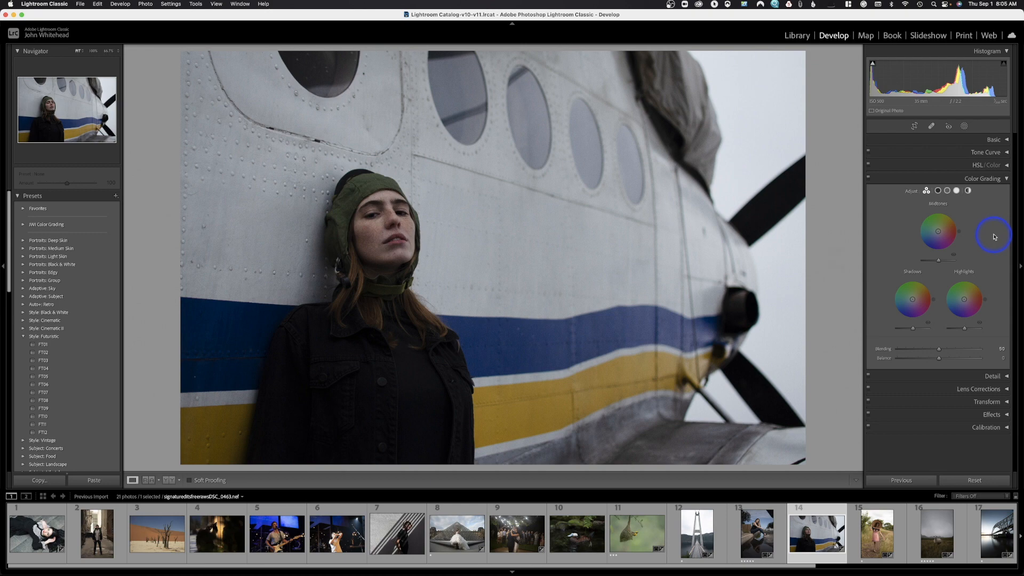
Try grading the shadows blue and the highlights orange with blending 49 and balance +5, and switch the color grading off
click(905, 312)
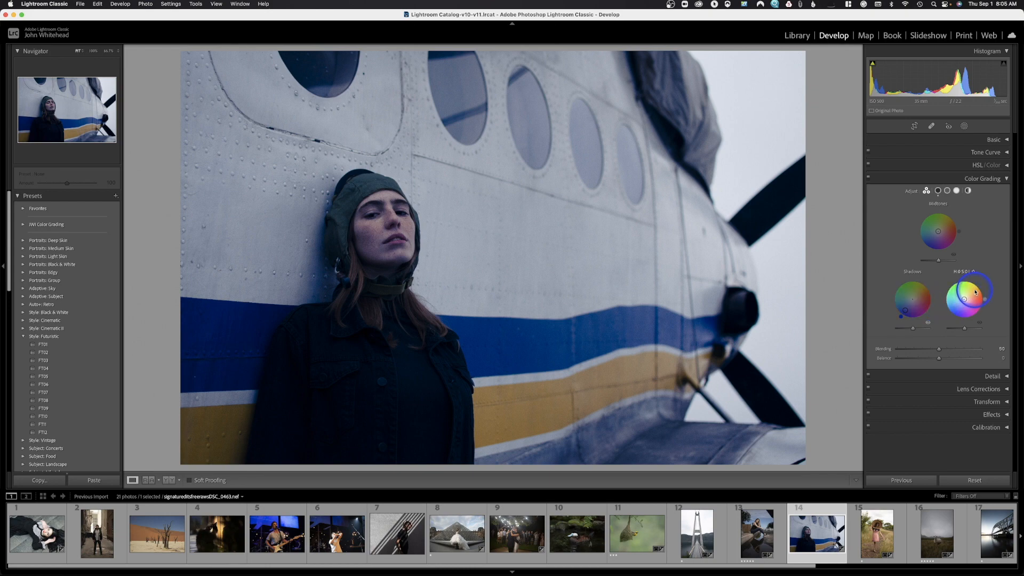
drag(976, 291, 975, 290)
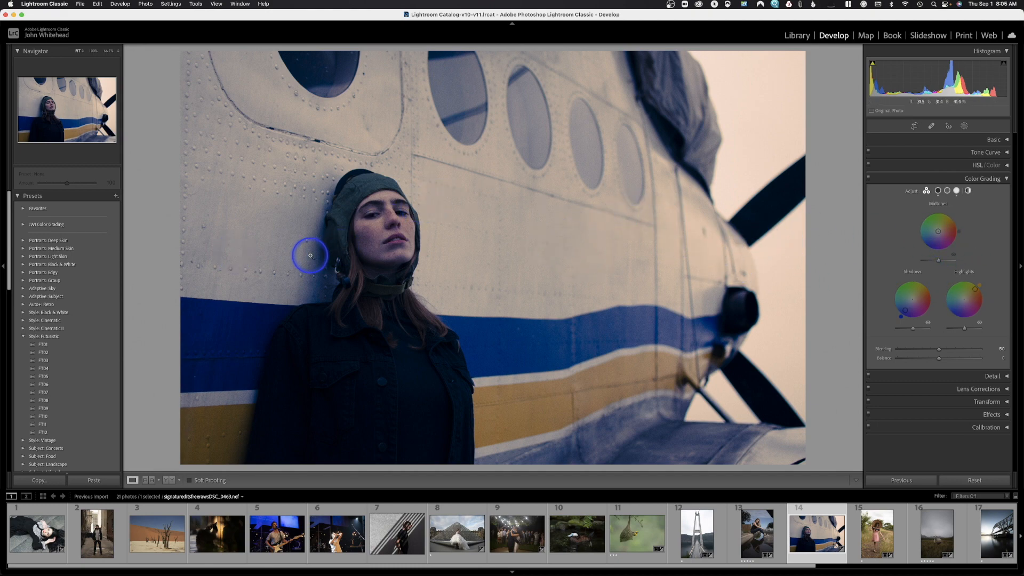
click(940, 349)
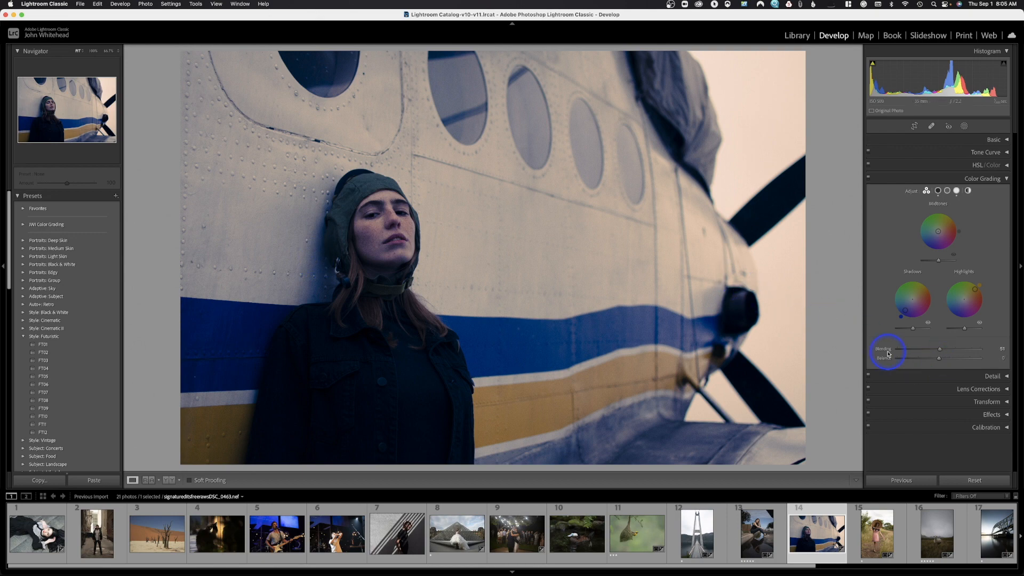
drag(939, 349, 910, 361)
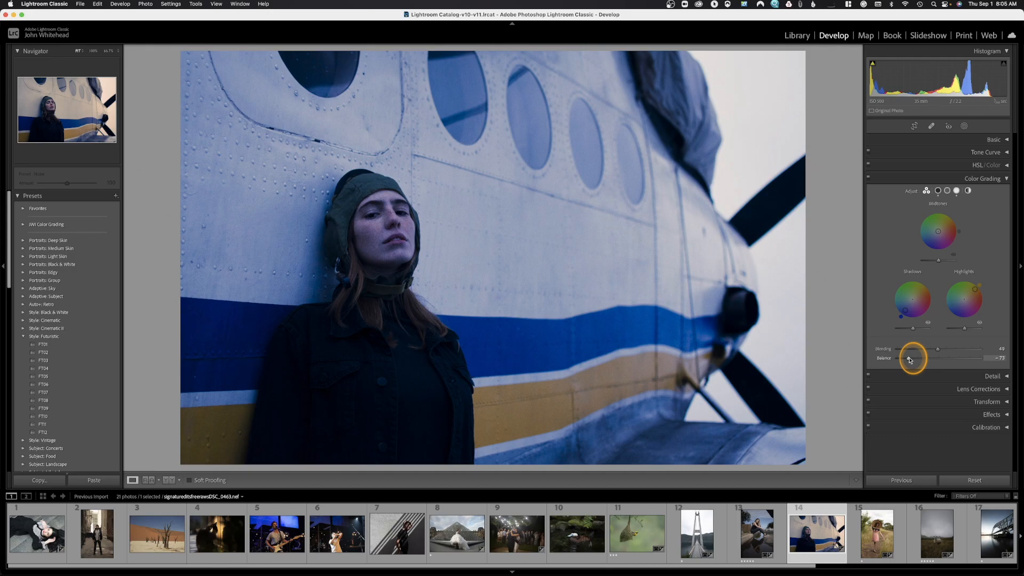
drag(909, 361, 942, 365)
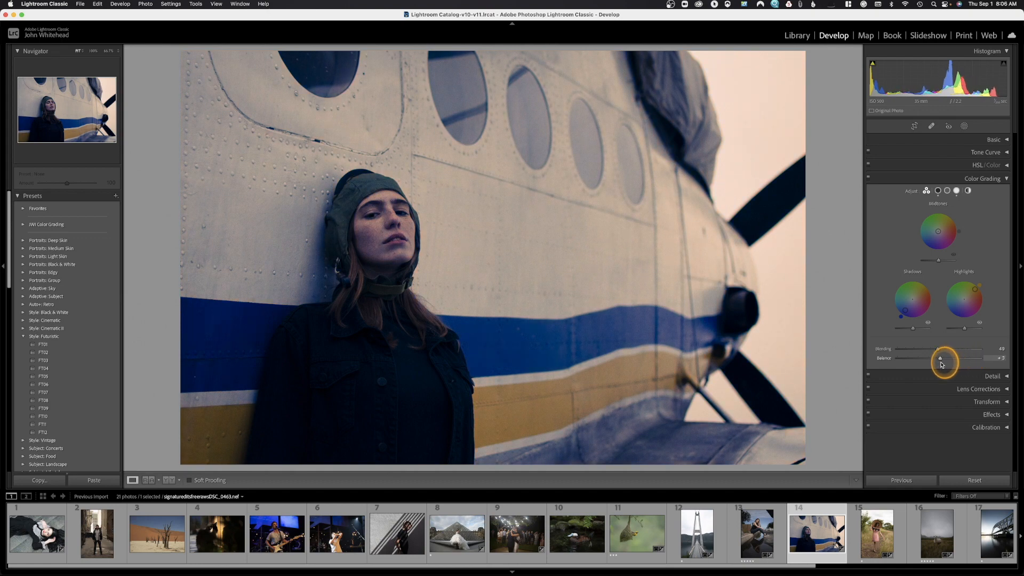
drag(941, 364, 943, 363)
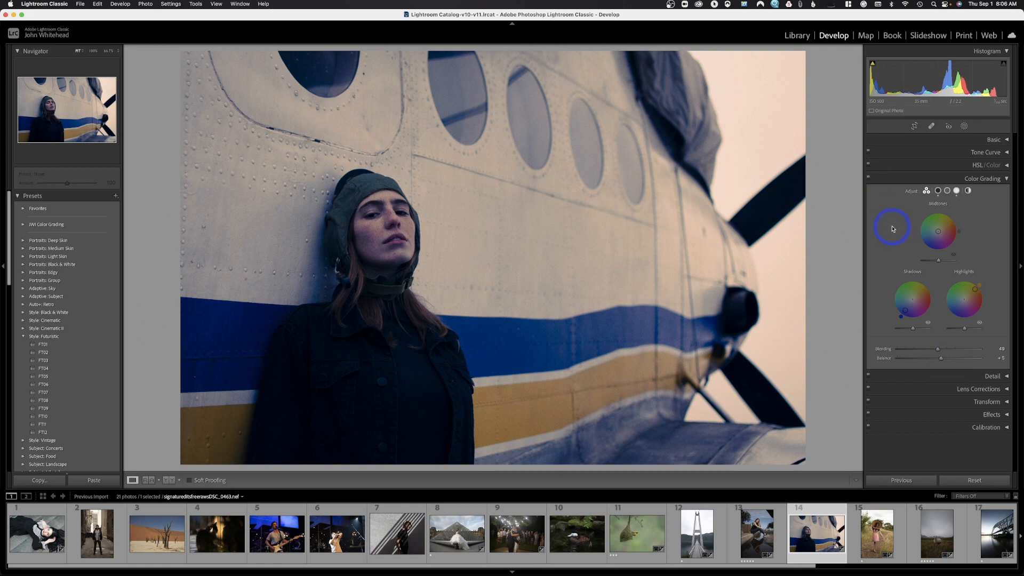
click(868, 177)
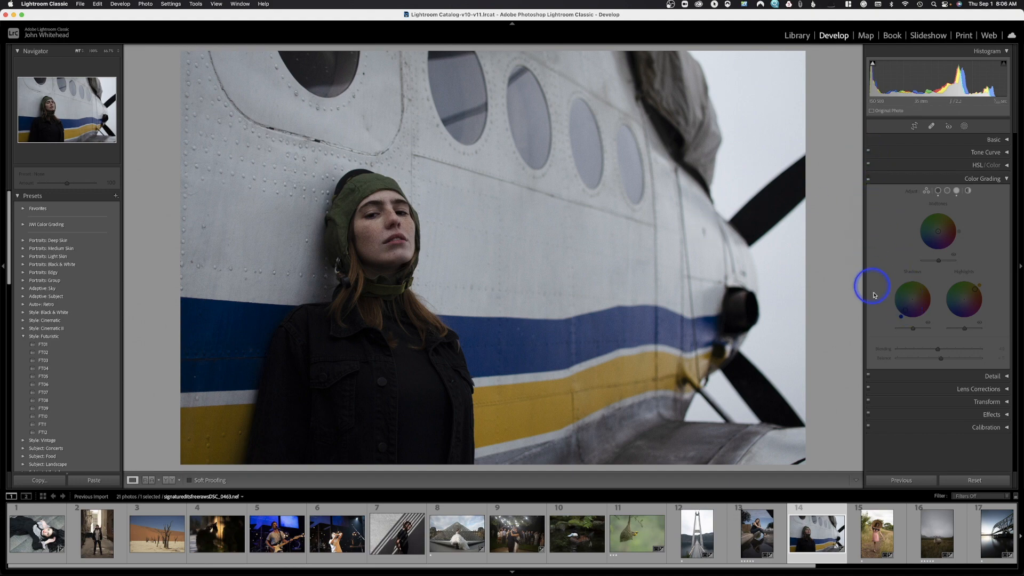
Try a sharpening amount of 20, lower the sharpening detail to 4, and set the amount to 0
click(1001, 185)
click(1004, 191)
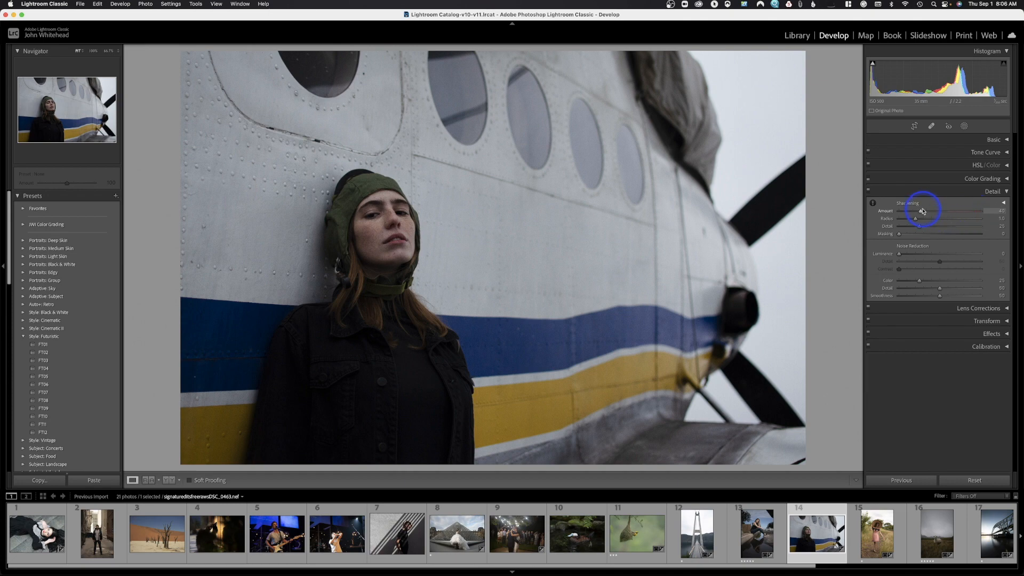
drag(920, 212, 897, 219)
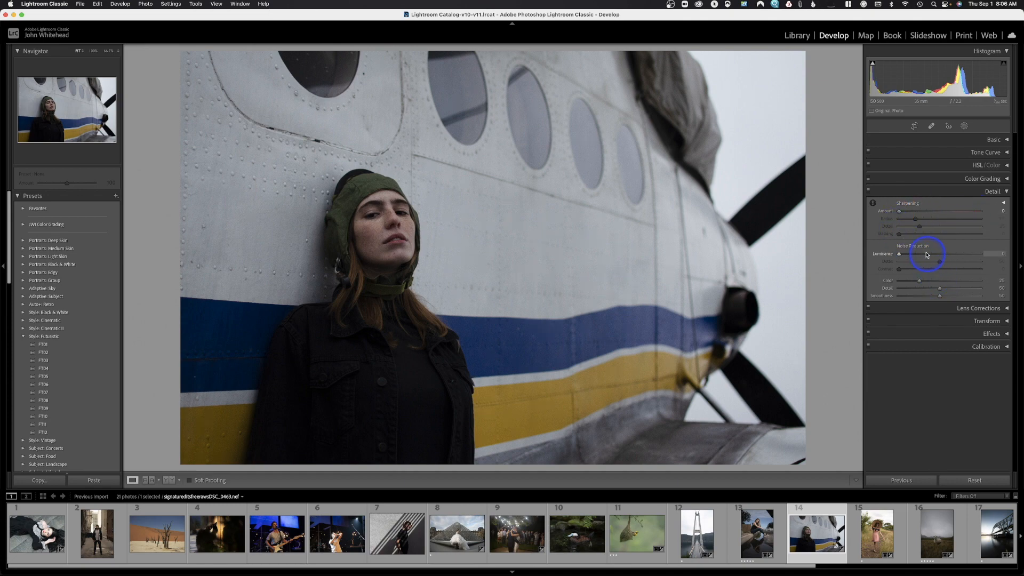
drag(900, 212, 913, 215)
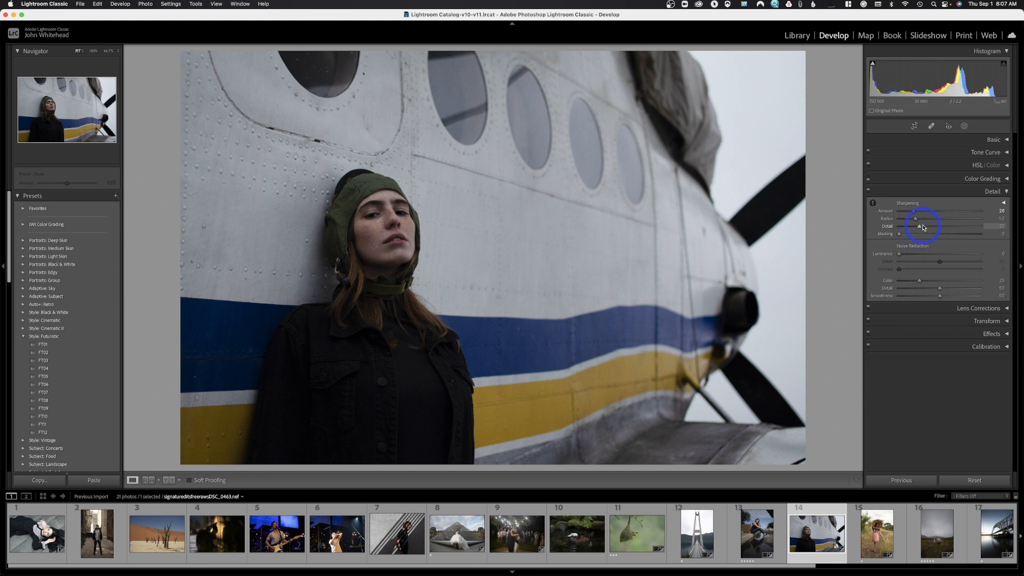
drag(922, 226, 904, 228)
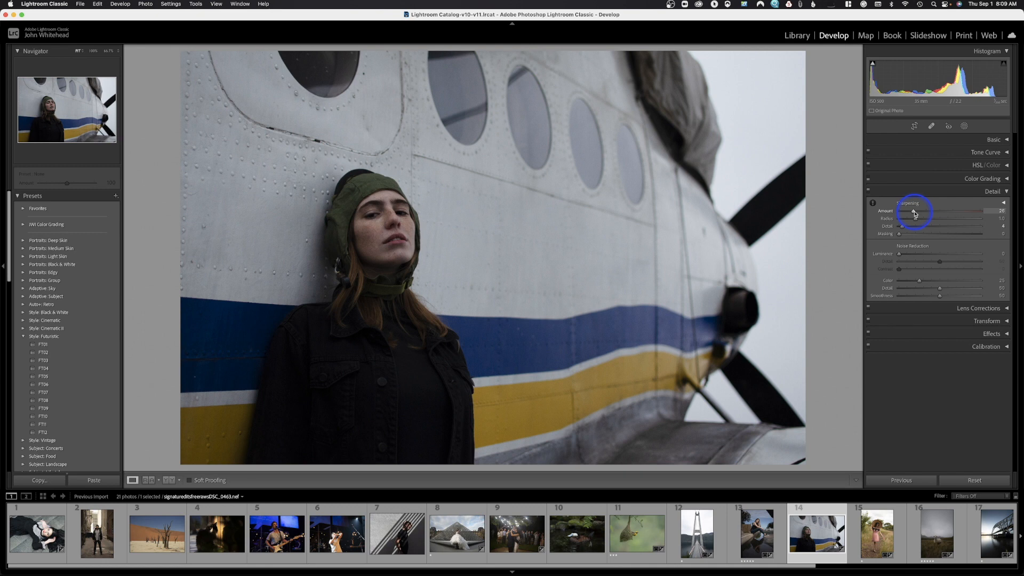
drag(914, 214, 864, 217)
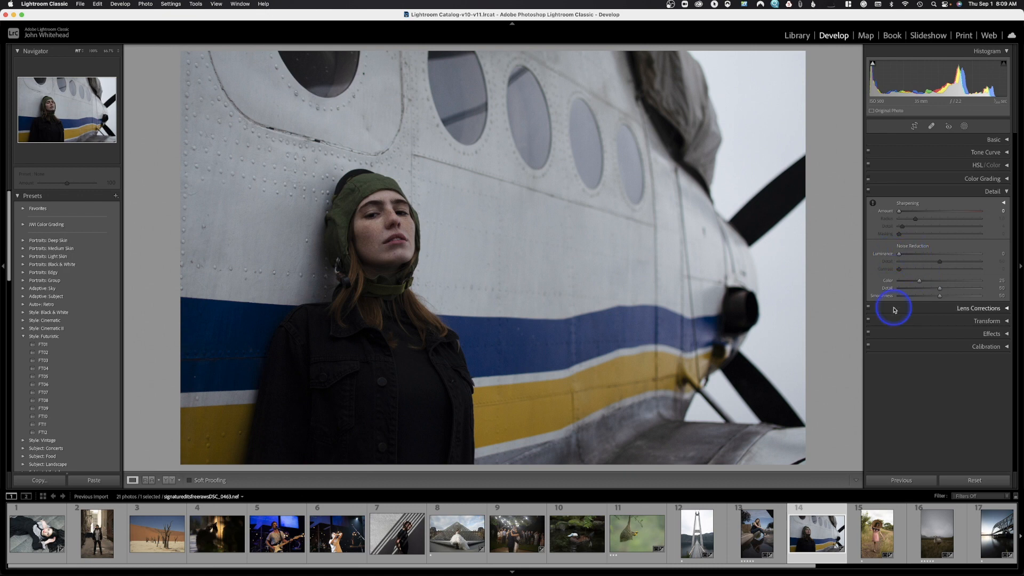
Check the output sharpening choices in the export settings, keep Screen selected, and close the settings without exporting
click(80, 4)
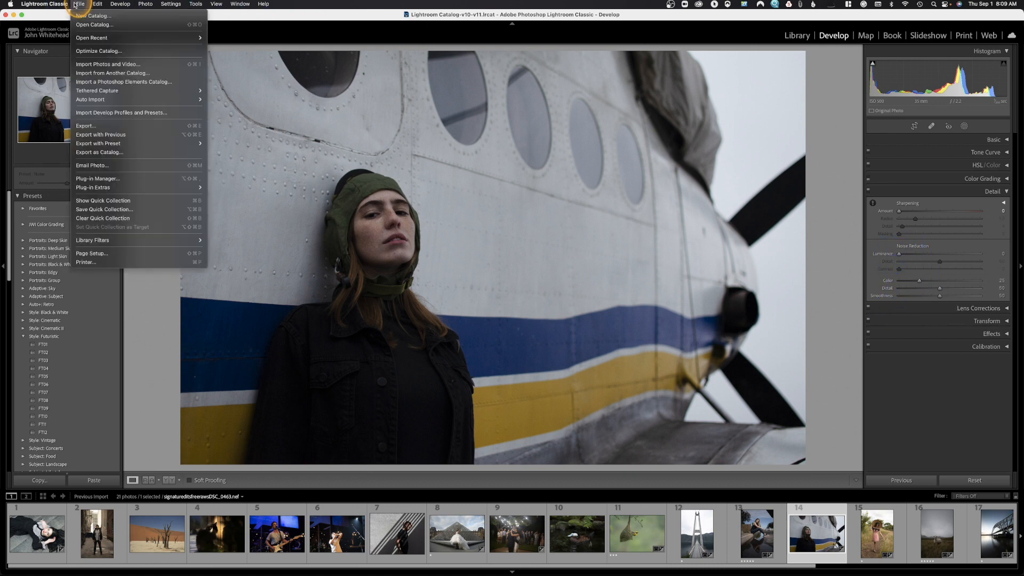
click(88, 125)
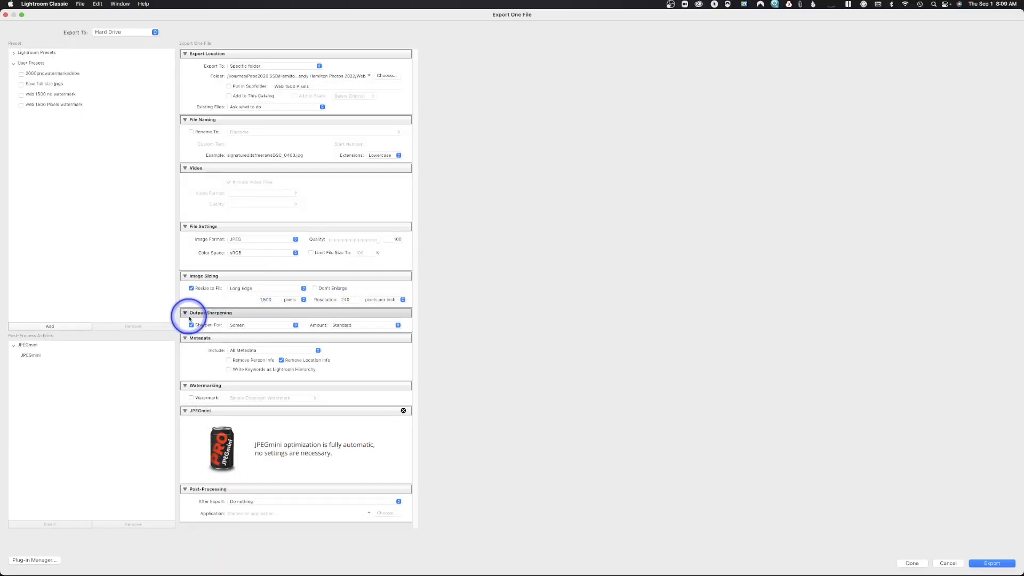
click(247, 326)
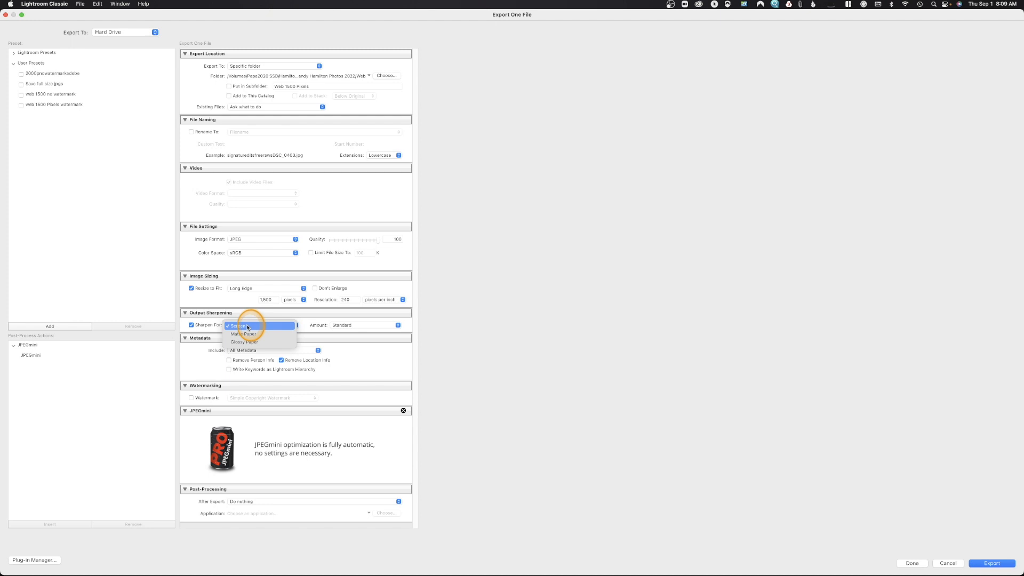
click(247, 327)
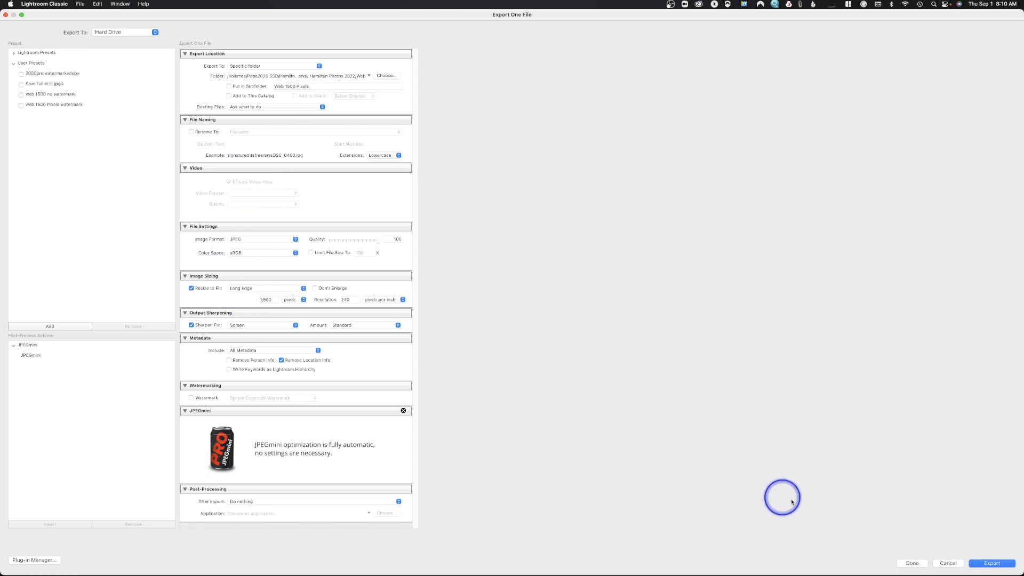
click(913, 563)
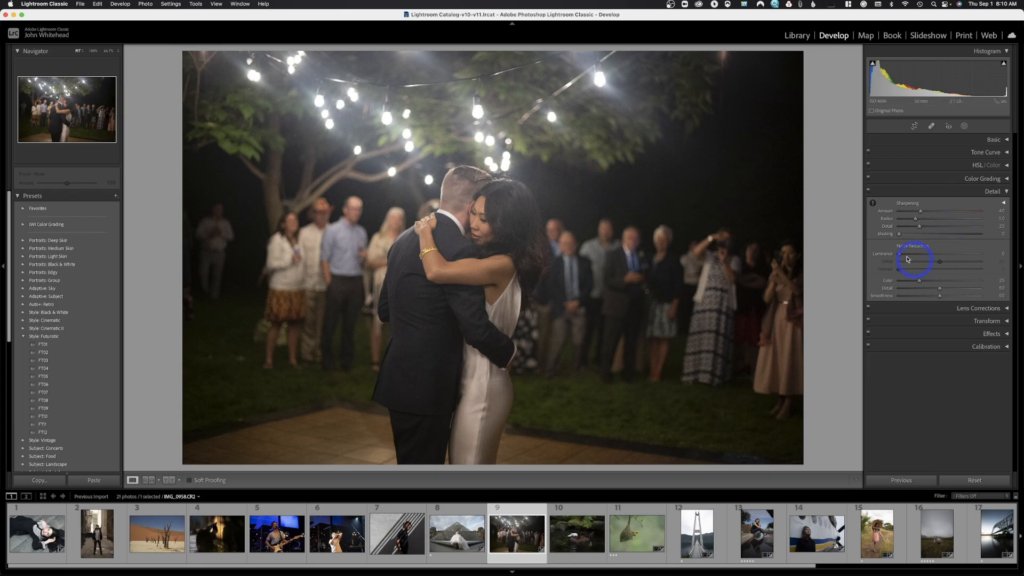
Reduce the luminance noise in the night photo of the dancing couple, setting the noise reduction to 14
drag(900, 256, 909, 257)
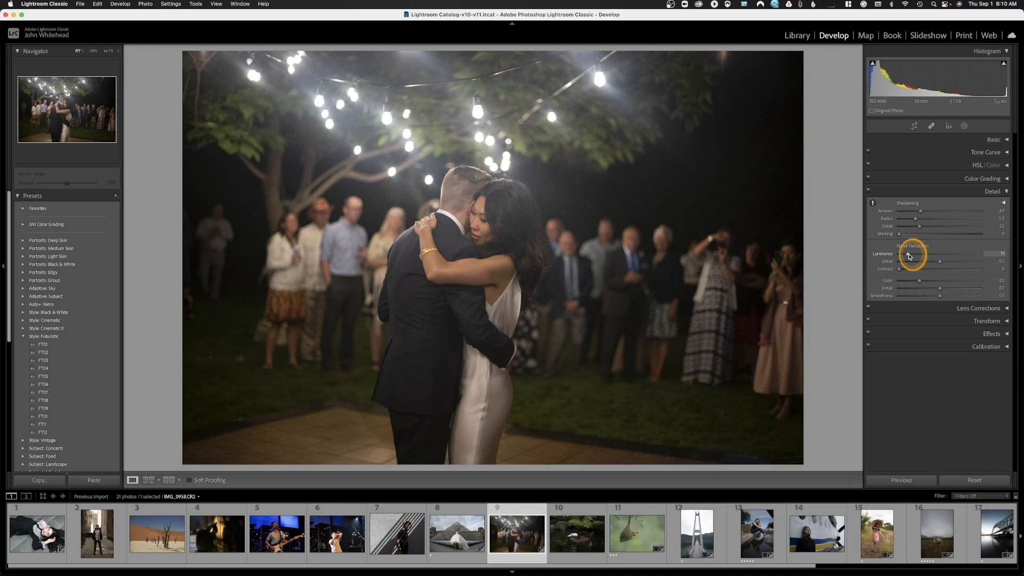
drag(909, 256, 918, 258)
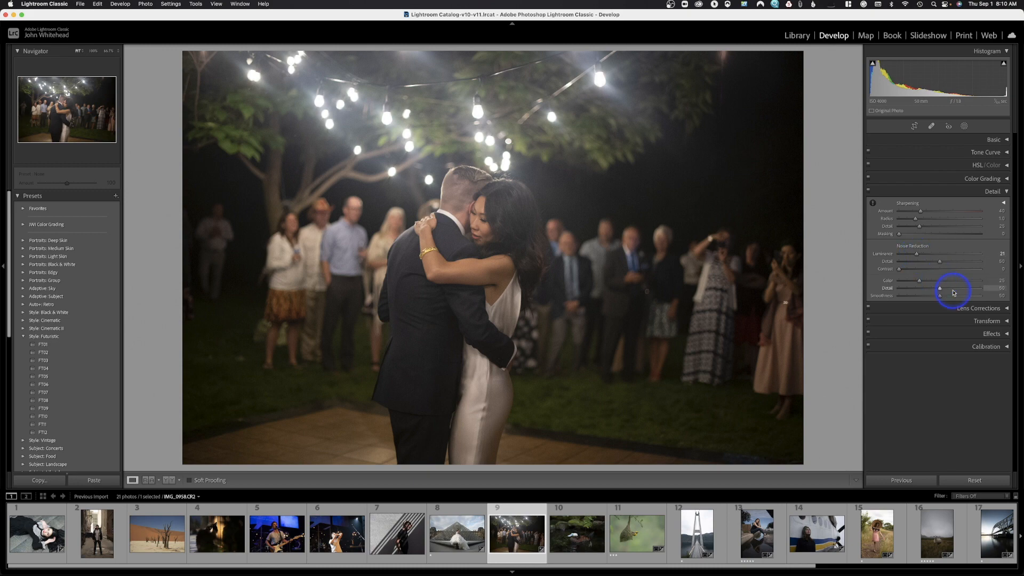
drag(915, 254, 910, 255)
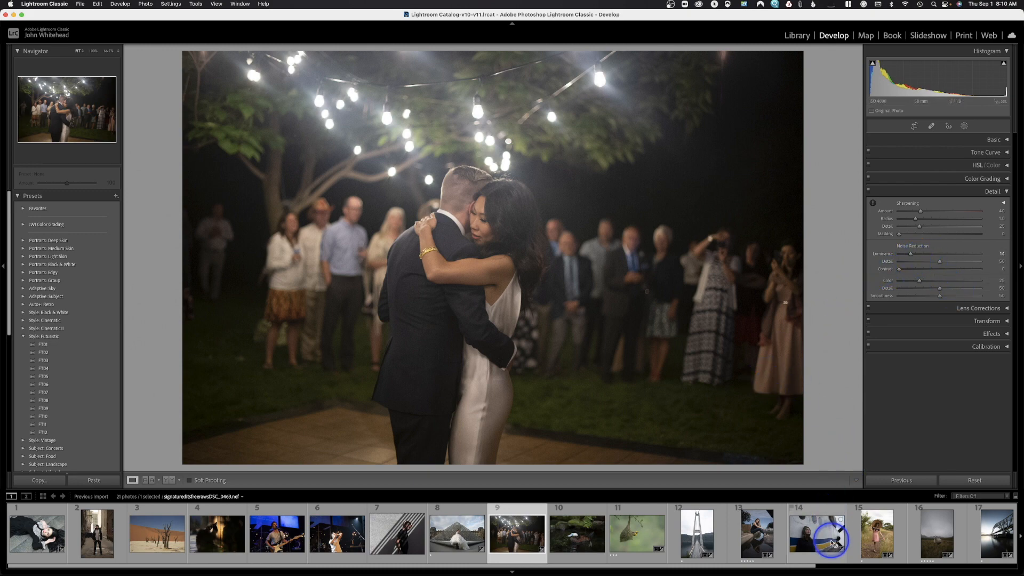
Open the portrait of the woman beside the airplane and check the magnified preview of its detail settings
click(816, 533)
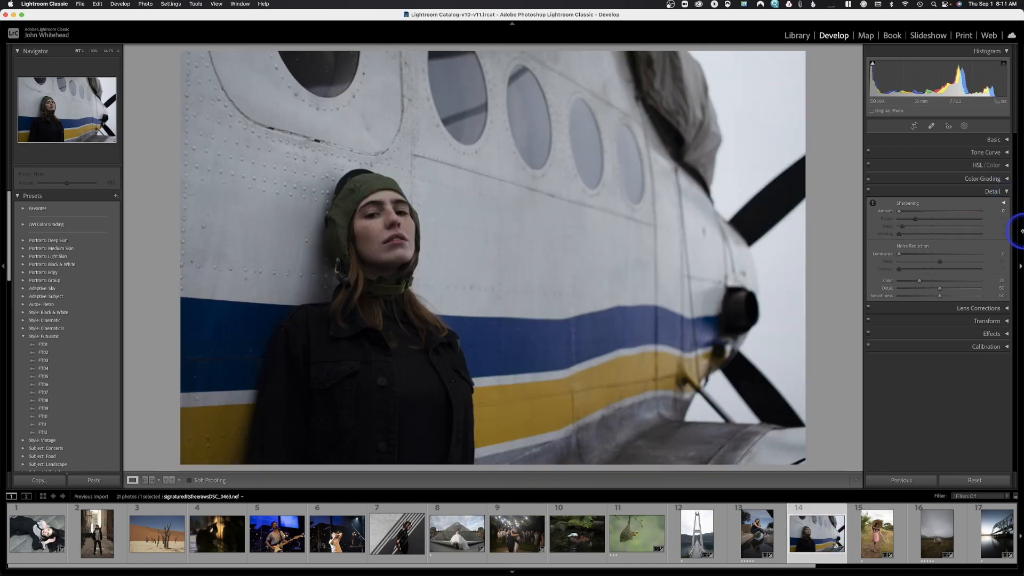
click(1006, 193)
click(1006, 193)
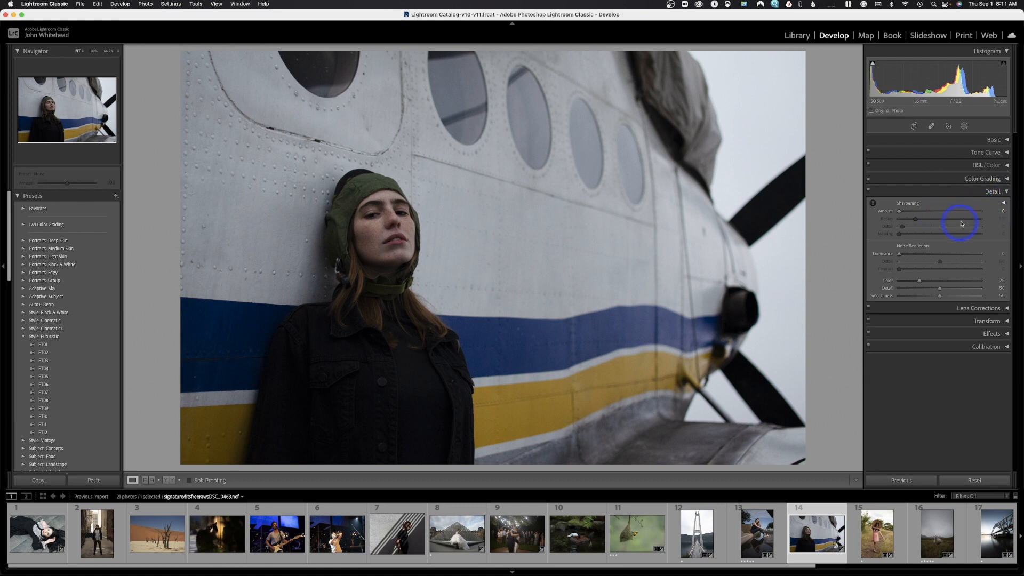
click(1002, 203)
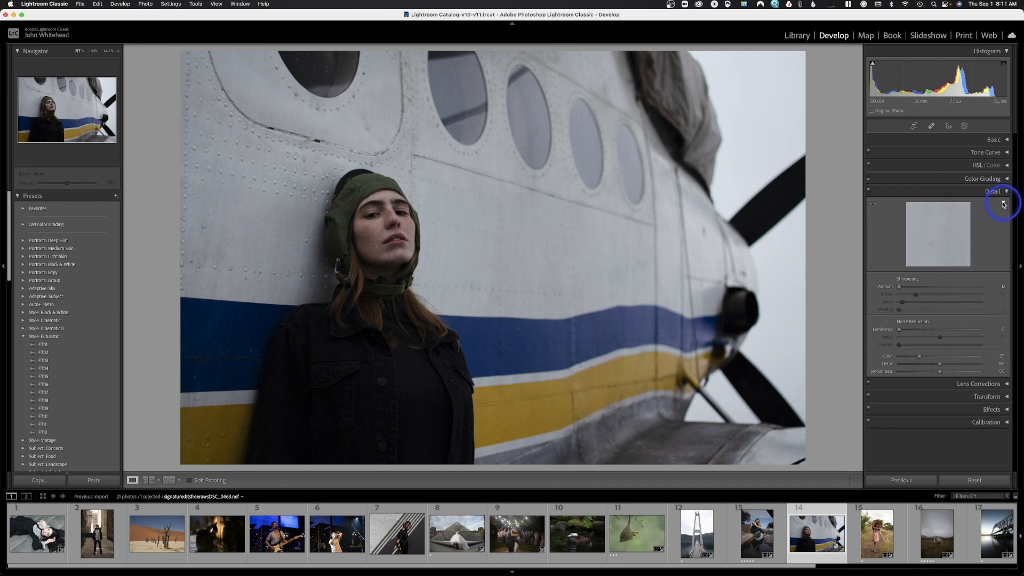
click(1002, 203)
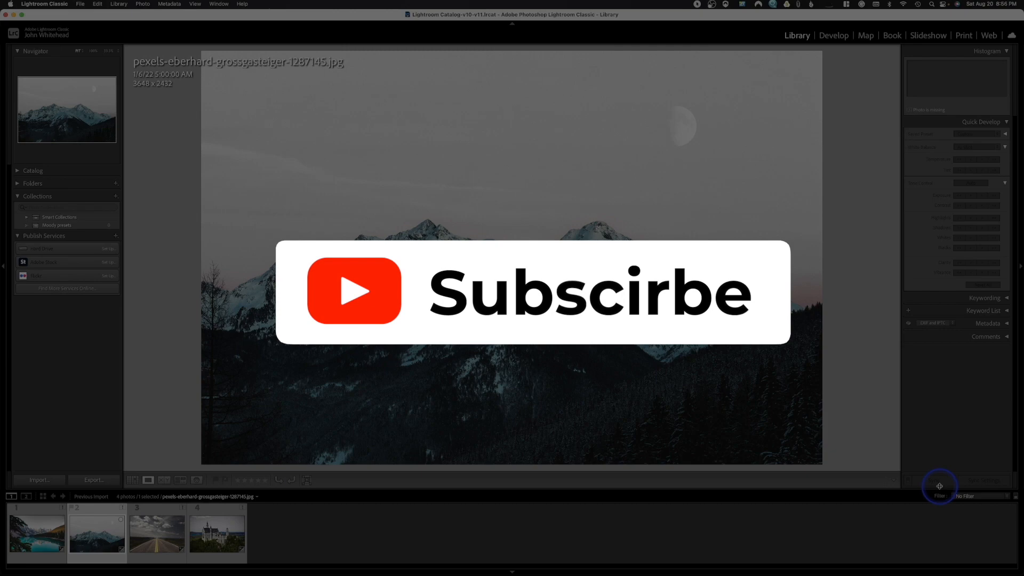
Enable lens profile corrections and remove chromatic aberration on the airplane portrait
click(1003, 204)
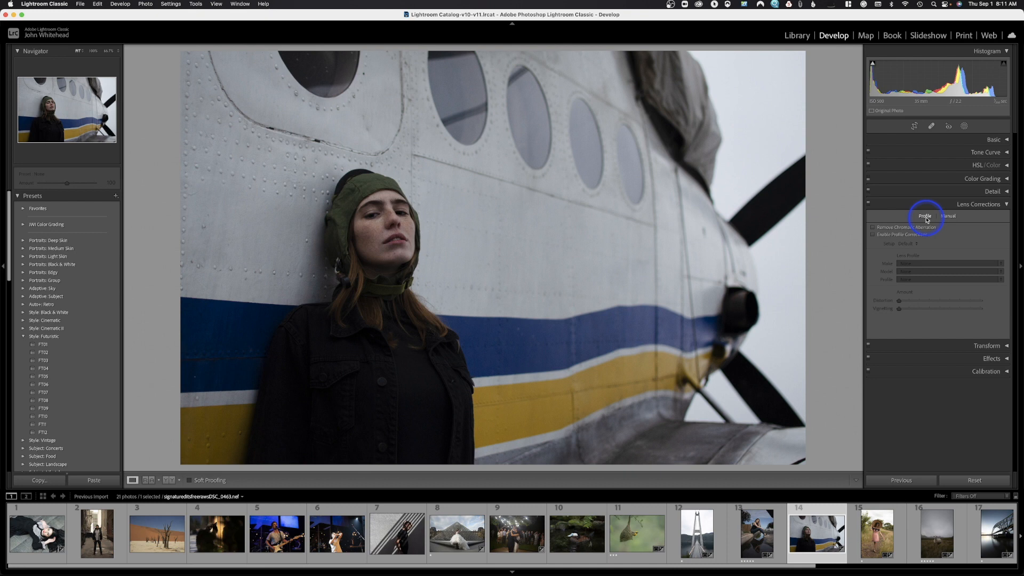
click(873, 234)
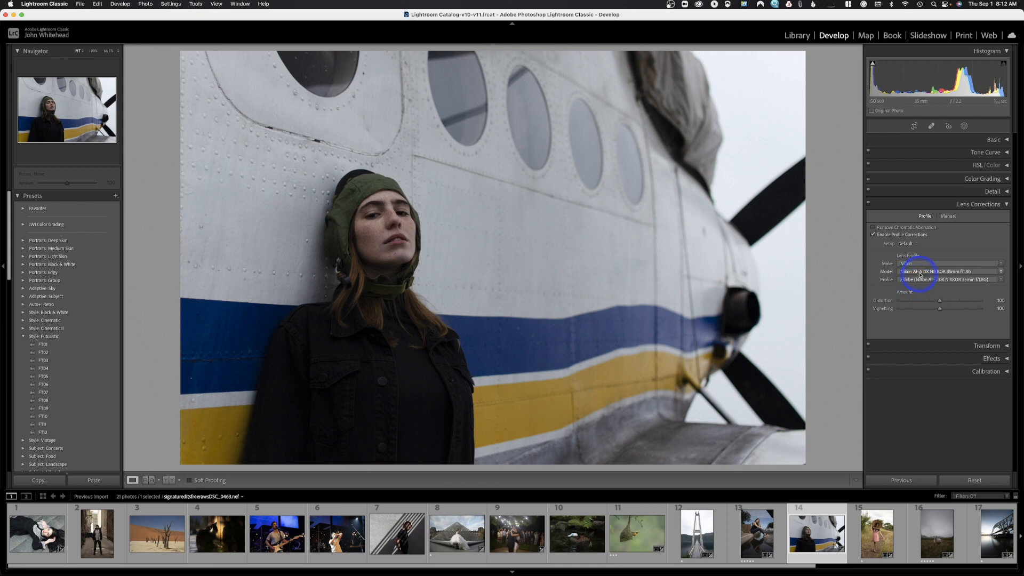
click(874, 229)
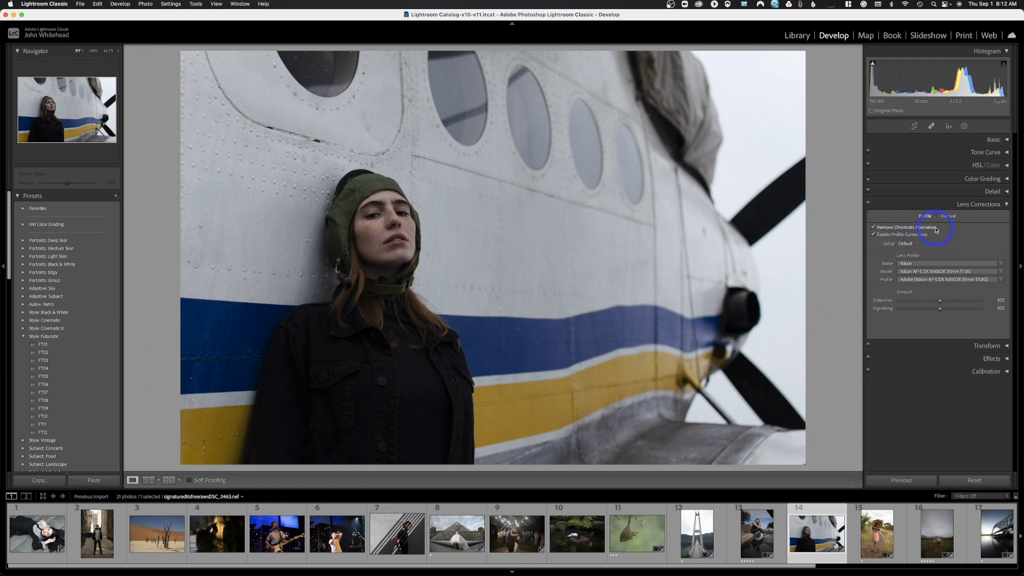
Try a manual lens distortion of +30 on the airplane portrait, settle it slightly below zero, and keep vignetting at 0
click(953, 216)
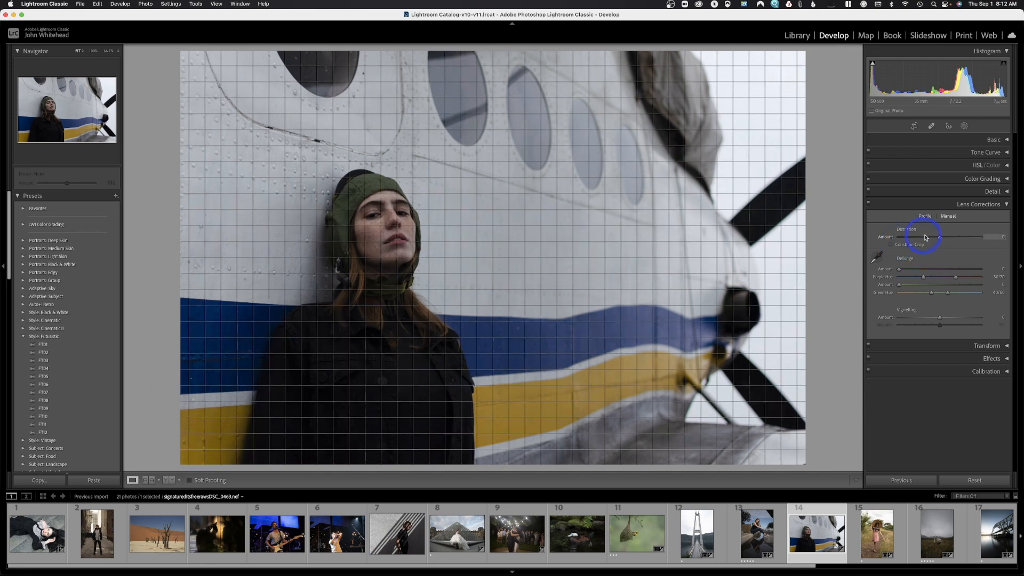
mouse_move(940, 238)
mouse_down()
mouse_move(918, 238)
mouse_move(962, 236)
mouse_move(955, 240)
mouse_up()
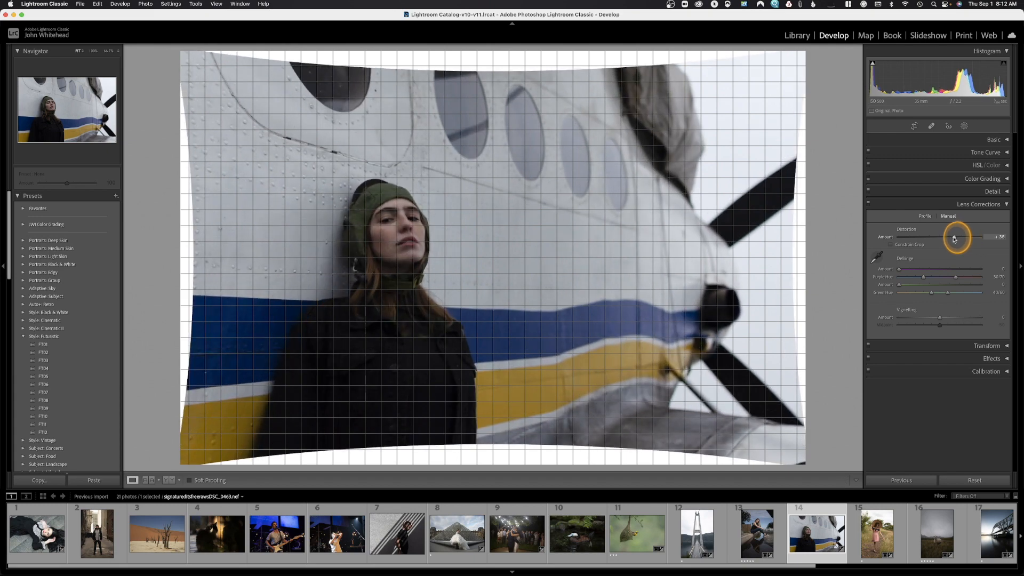
drag(954, 239, 941, 241)
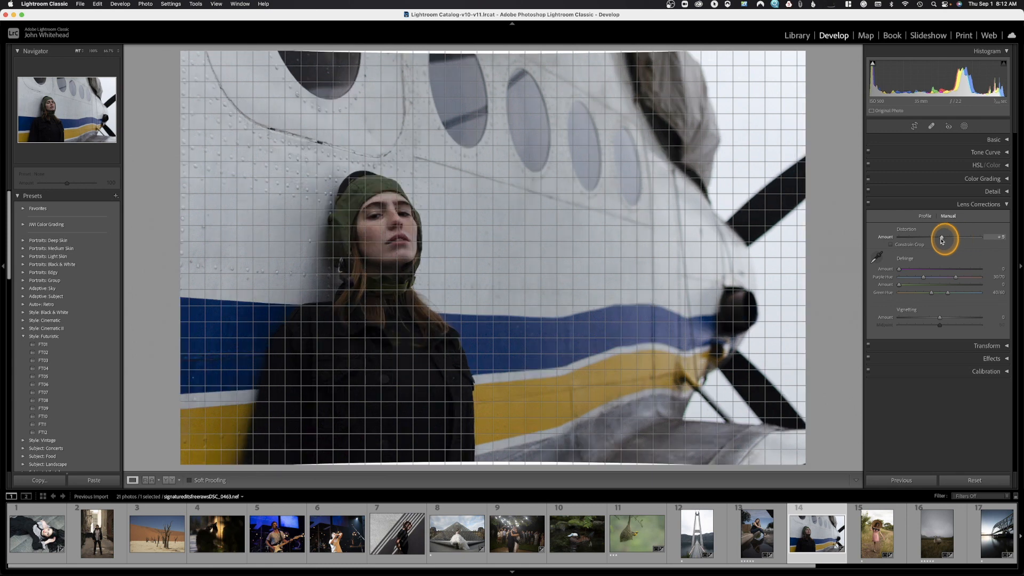
drag(942, 240, 938, 240)
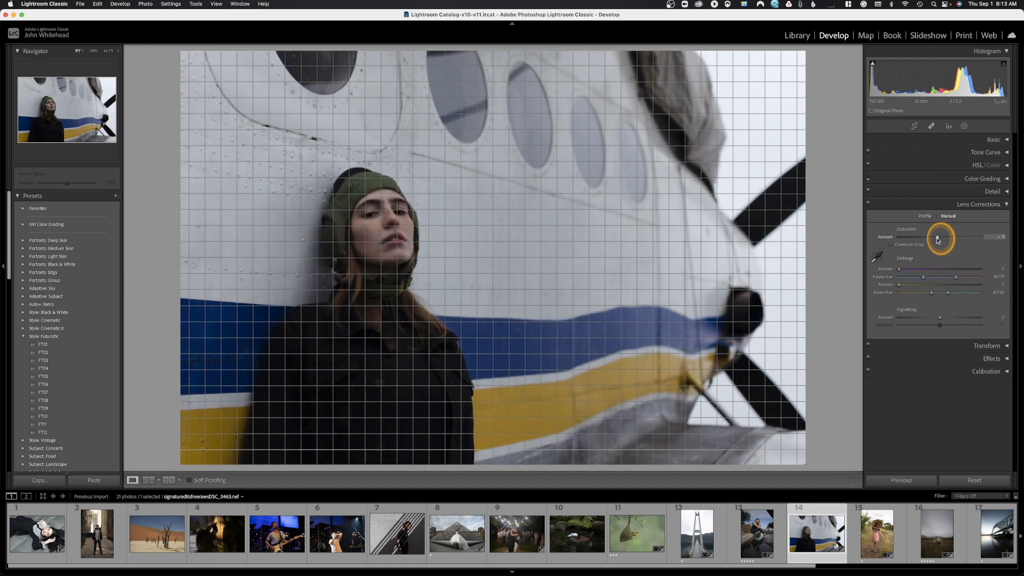
drag(938, 240, 938, 239)
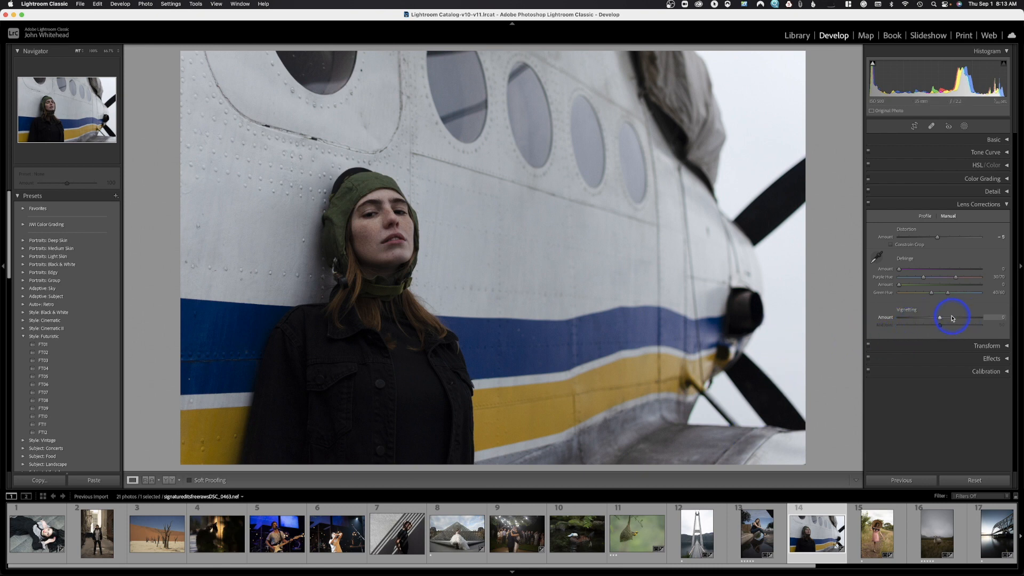
mouse_move(952, 319)
mouse_down()
mouse_move(901, 319)
mouse_move(940, 320)
mouse_up()
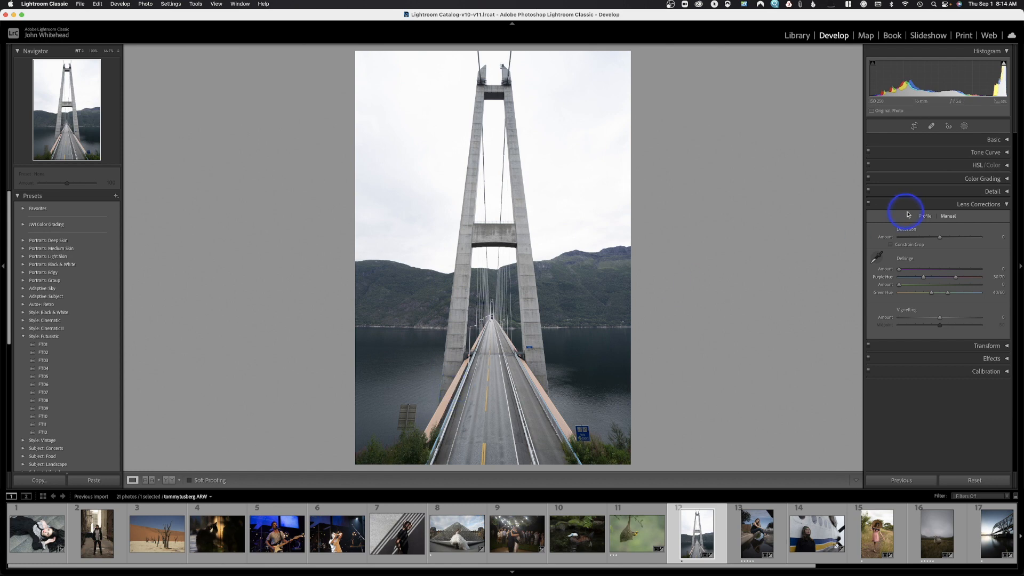
Compare the bridge photo with and without lens profile corrections and leave the corrections disabled
click(924, 216)
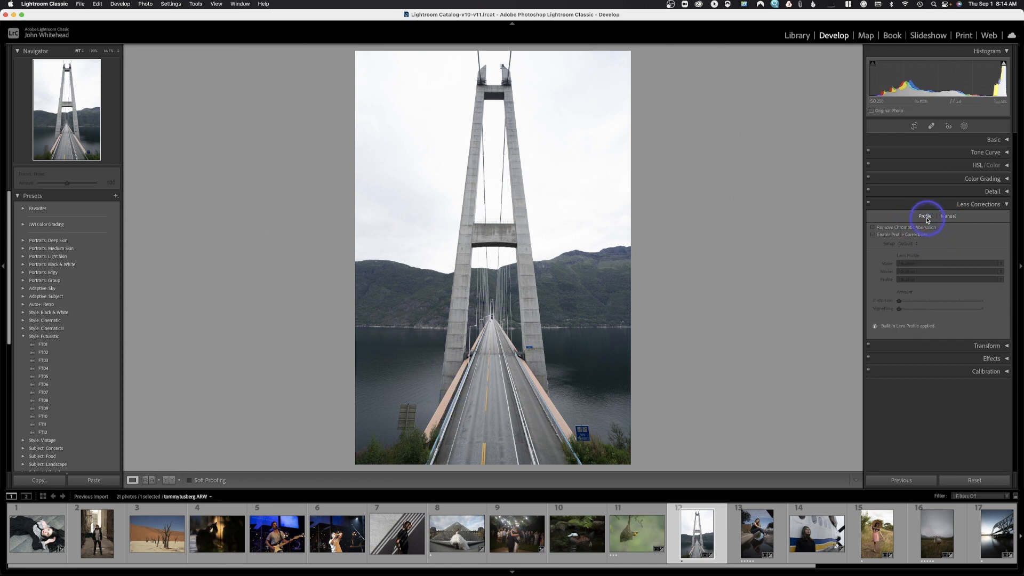
click(873, 235)
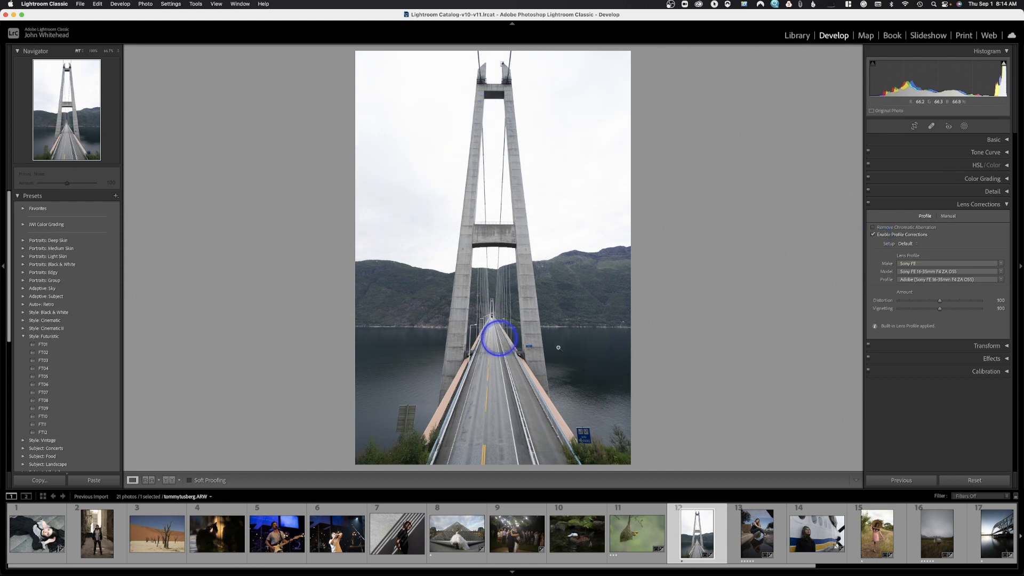
click(873, 235)
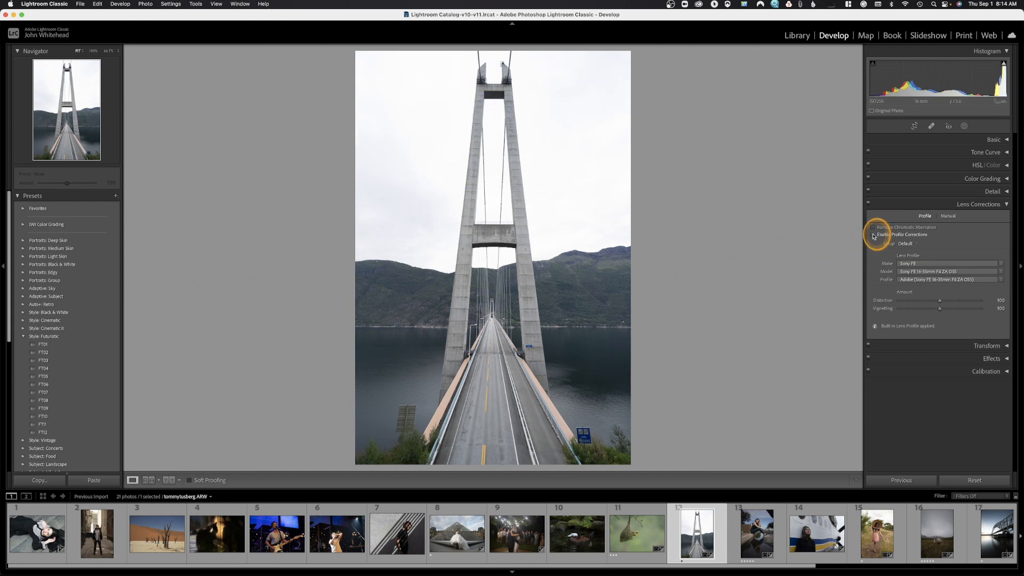
click(873, 235)
click(872, 235)
click(872, 236)
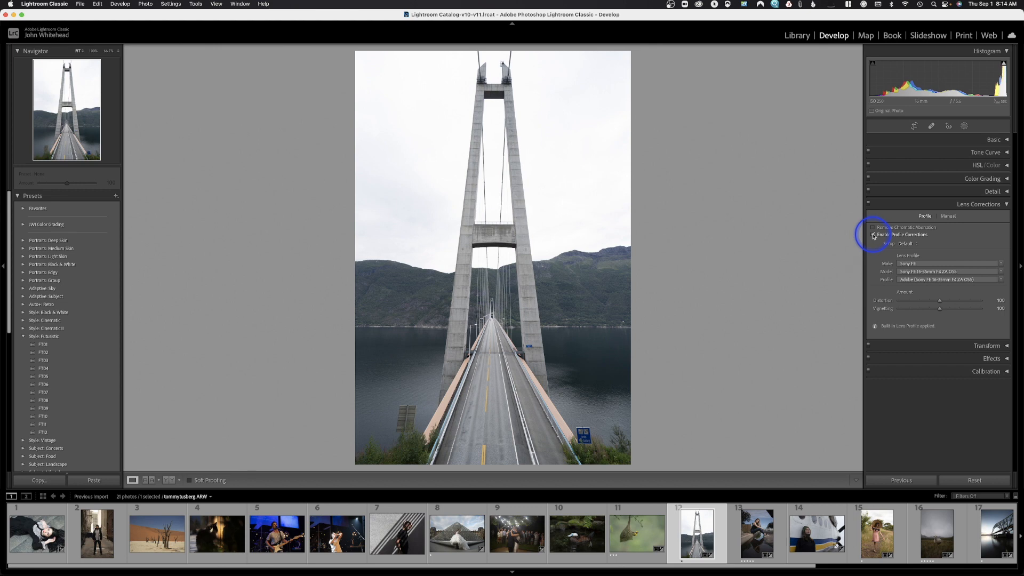
click(873, 235)
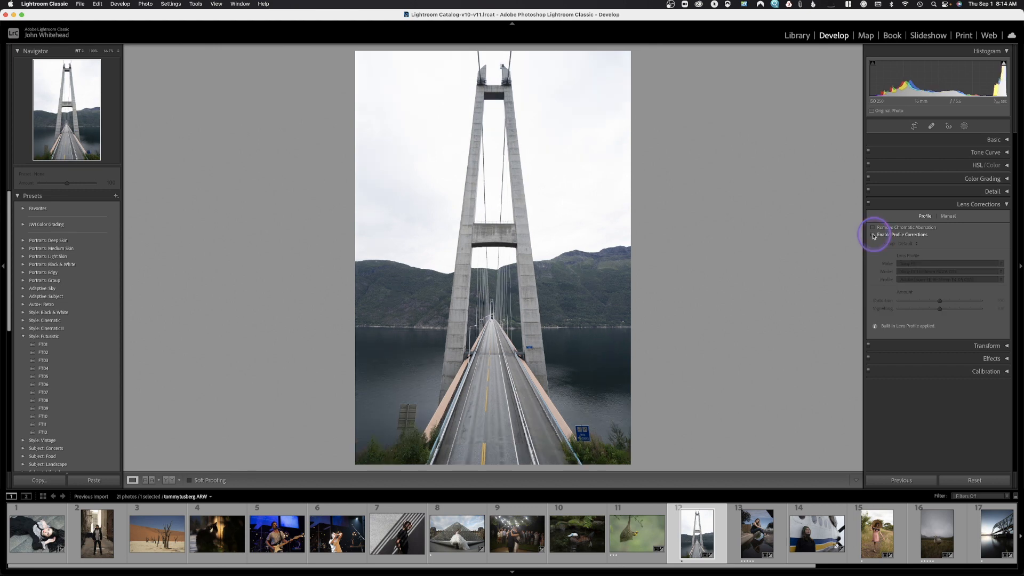
click(1005, 205)
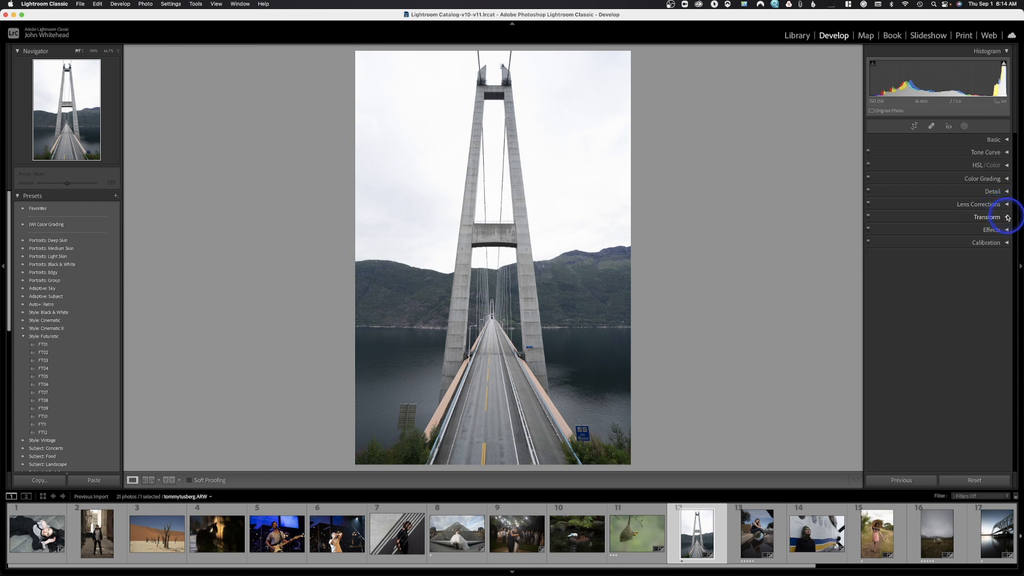
Apply the Auto Upright correction to the bridge photo, and set aspect to -1, scale to 102 and X offset to +0.7
click(1007, 217)
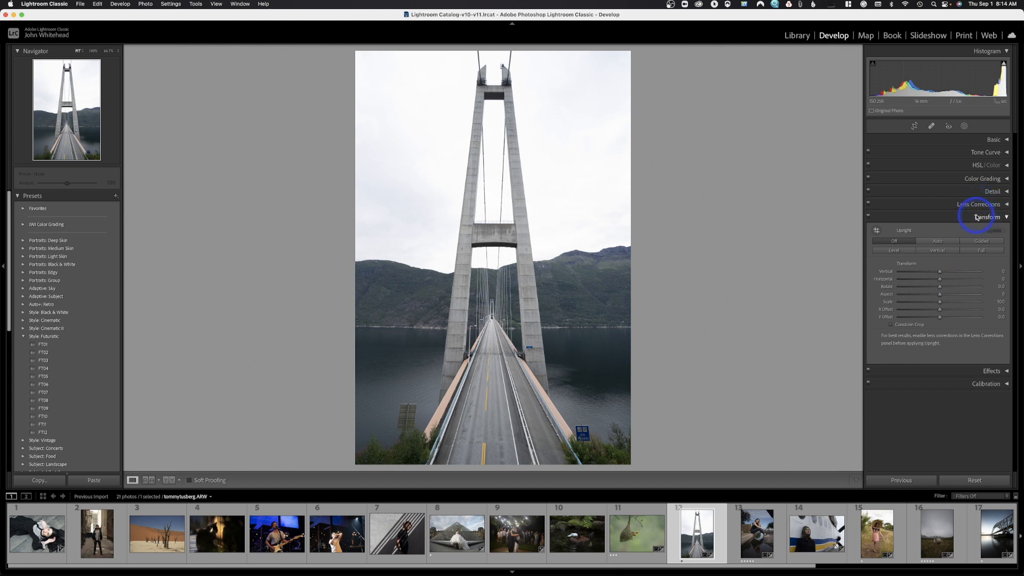
click(937, 241)
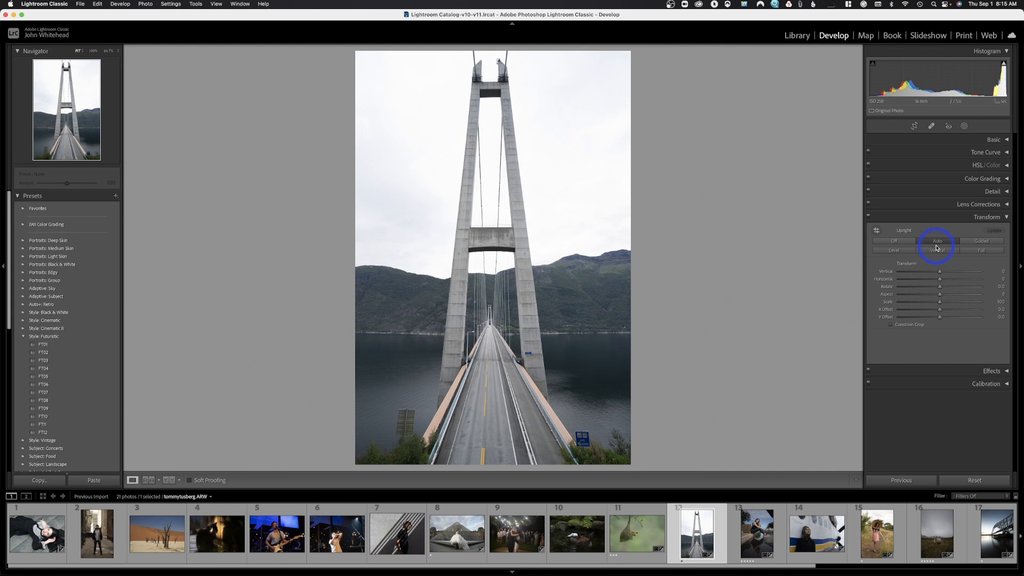
drag(940, 273, 940, 313)
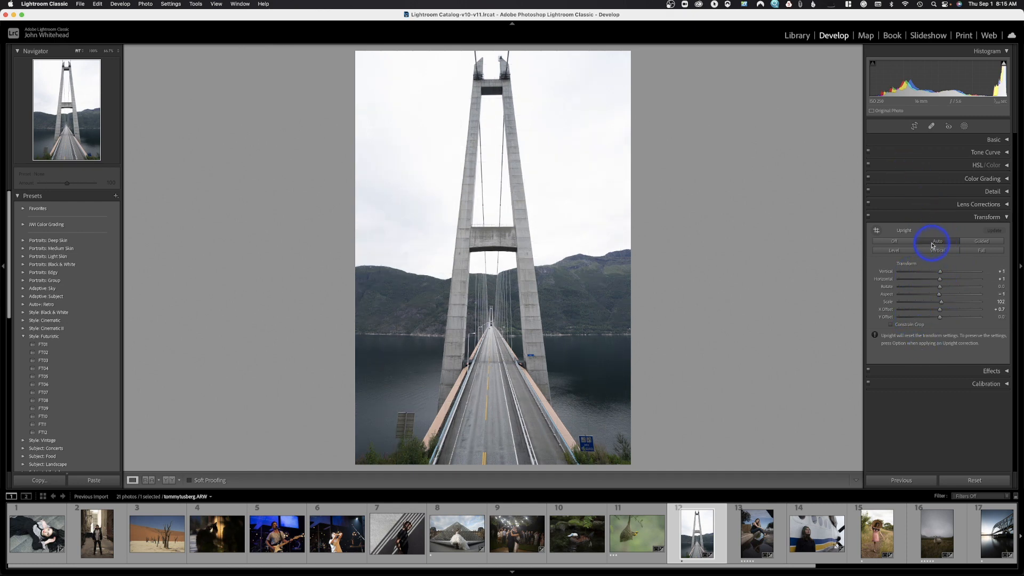
Compare the Guided, Level, Vertical and Full Upright corrections on the bridge photo and switch Upright off
click(965, 243)
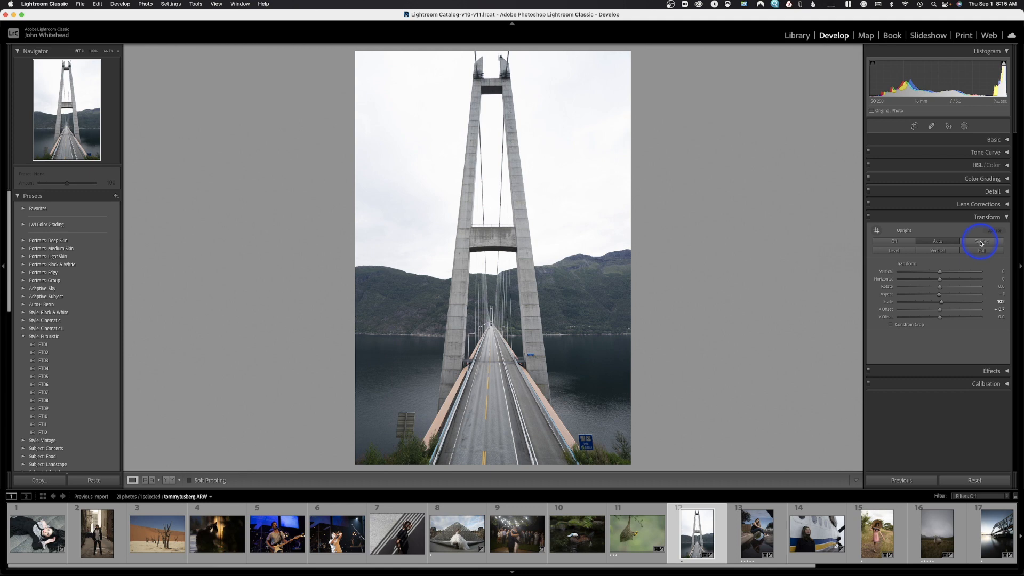
click(980, 242)
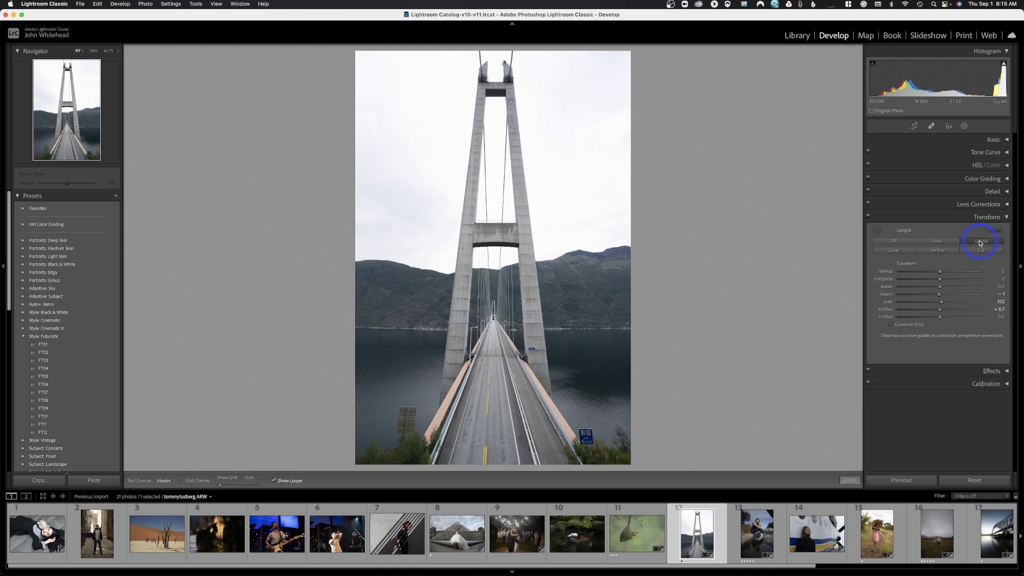
click(897, 250)
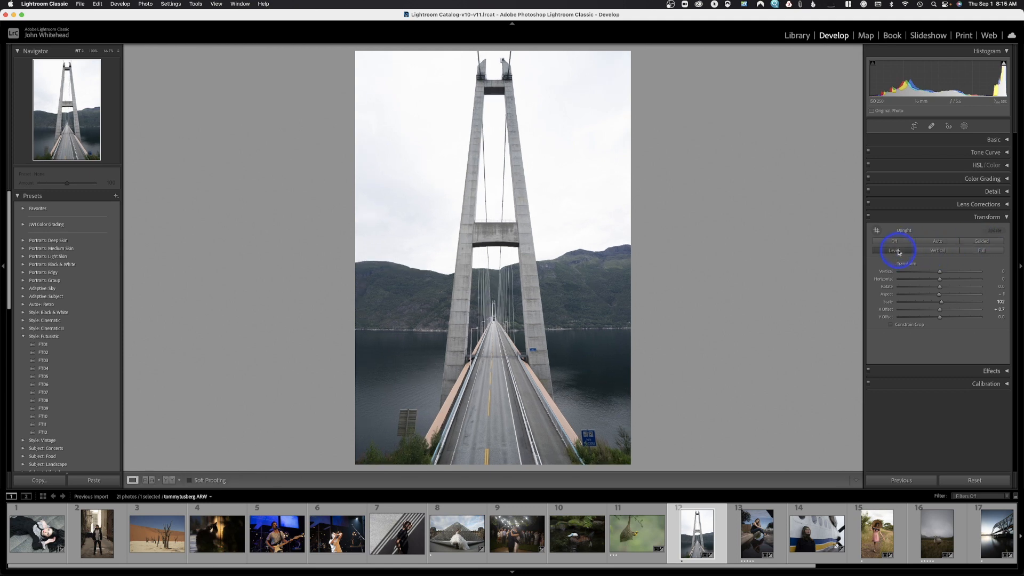
click(938, 251)
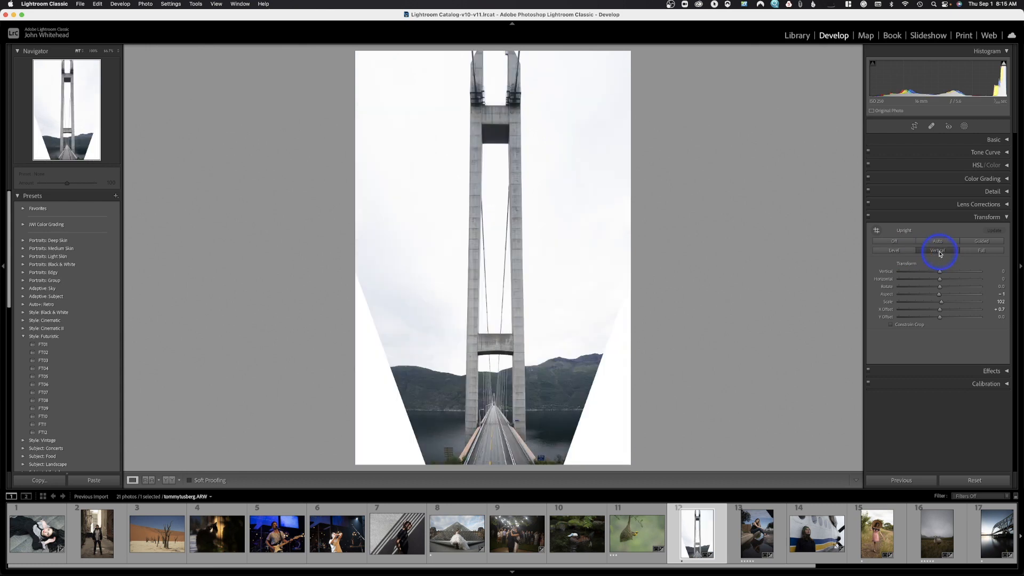
click(940, 254)
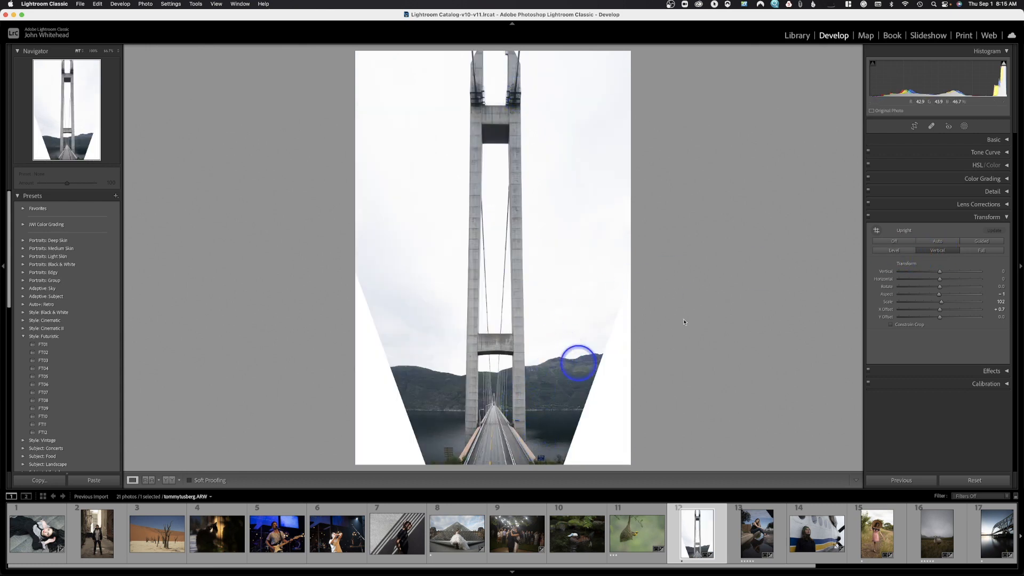
click(895, 249)
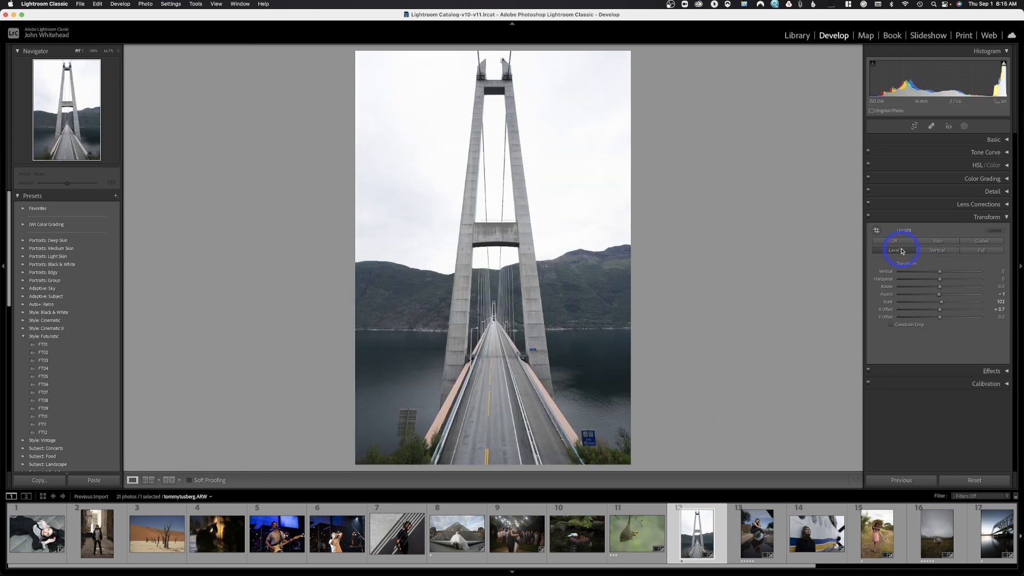
click(979, 250)
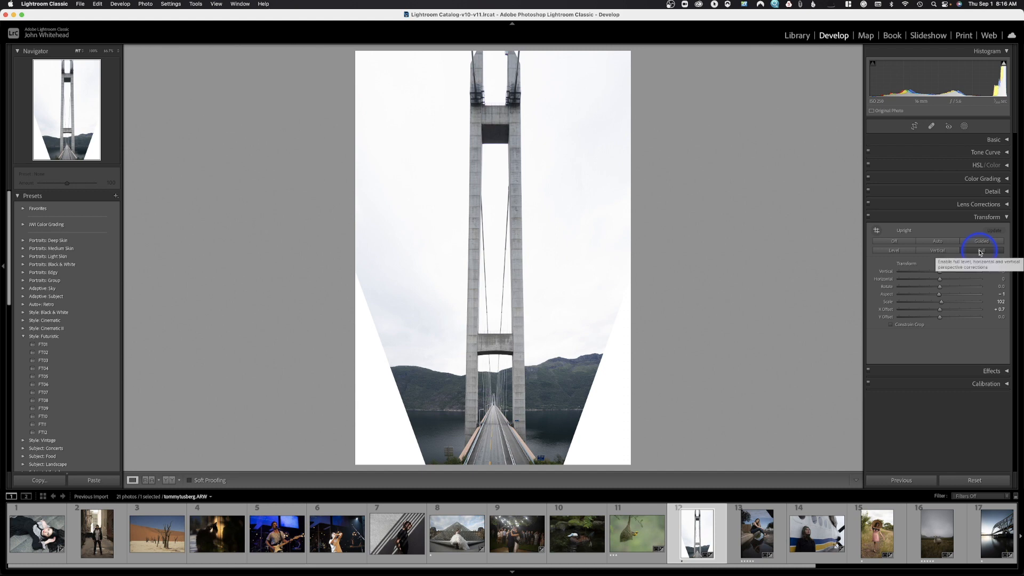
click(894, 244)
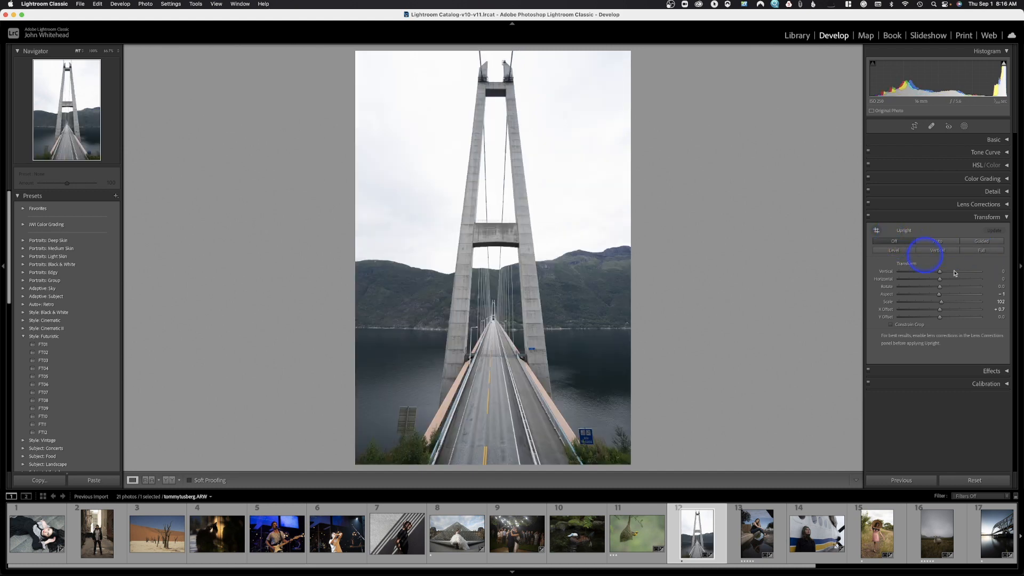
click(956, 275)
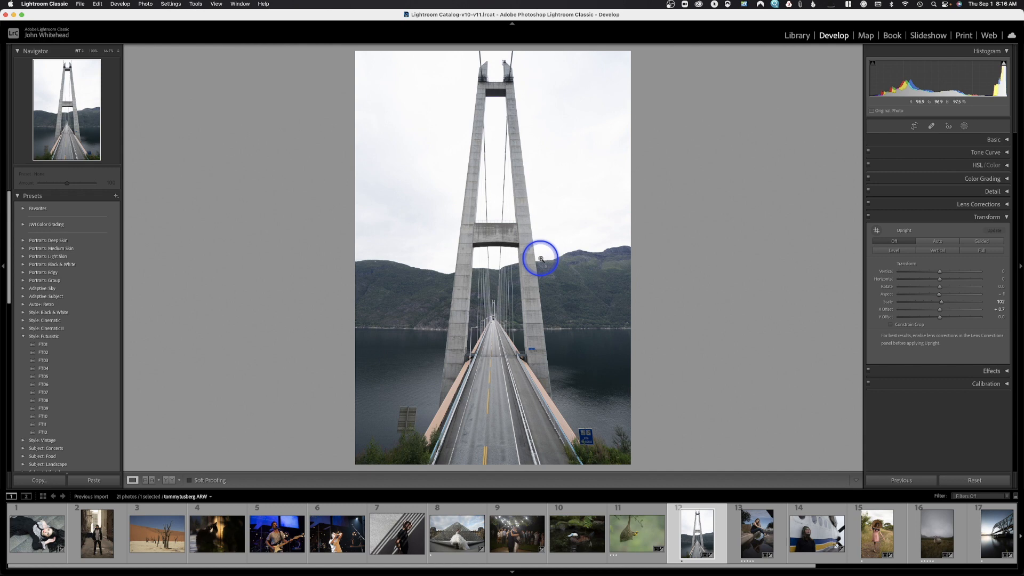
click(1007, 218)
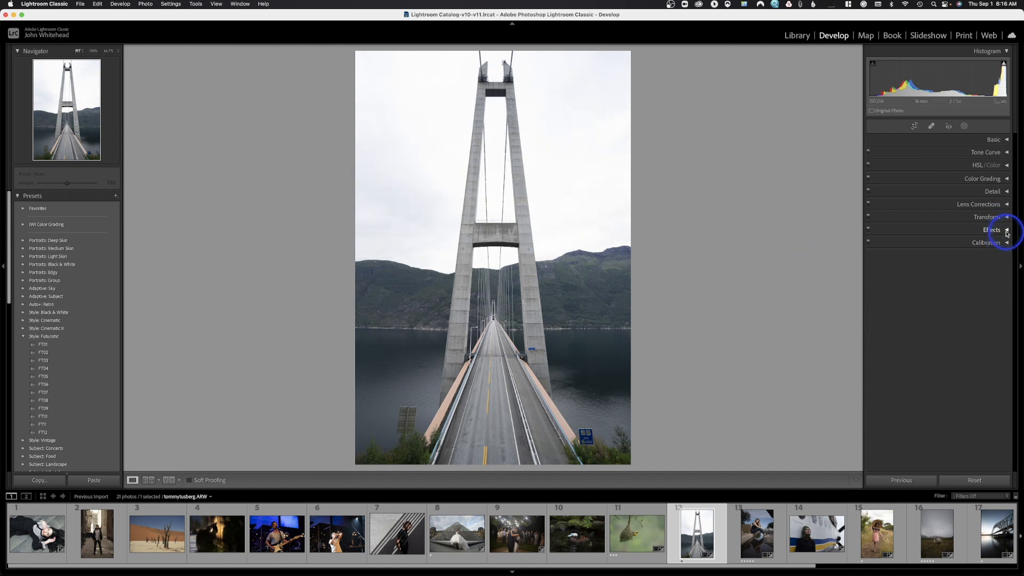
Try a post-crop vignette on the bridge photo with amount -84, midpoint 51, roundness +1 and feather 51, and reset the vignetting
click(1006, 230)
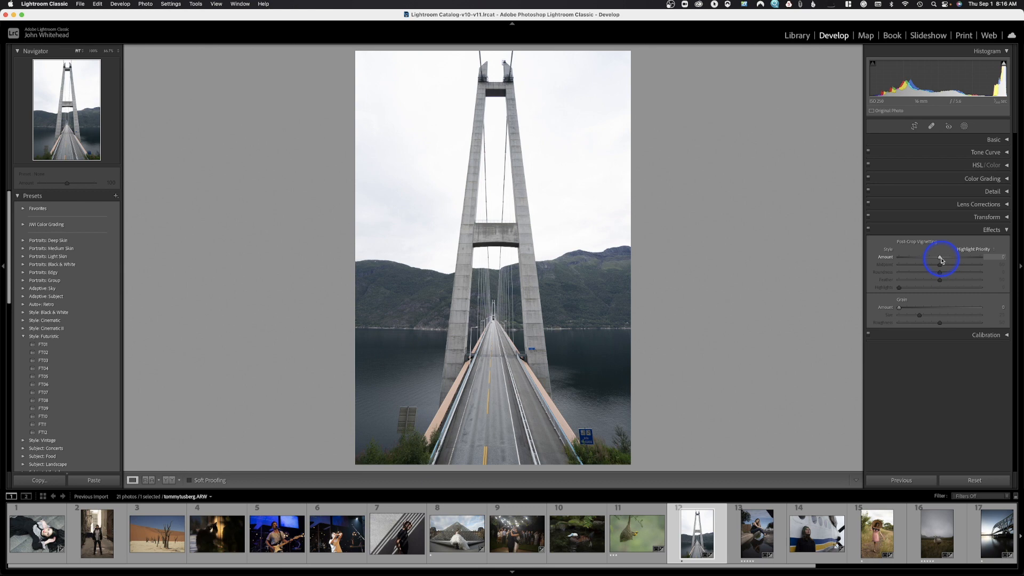
drag(940, 259, 933, 262)
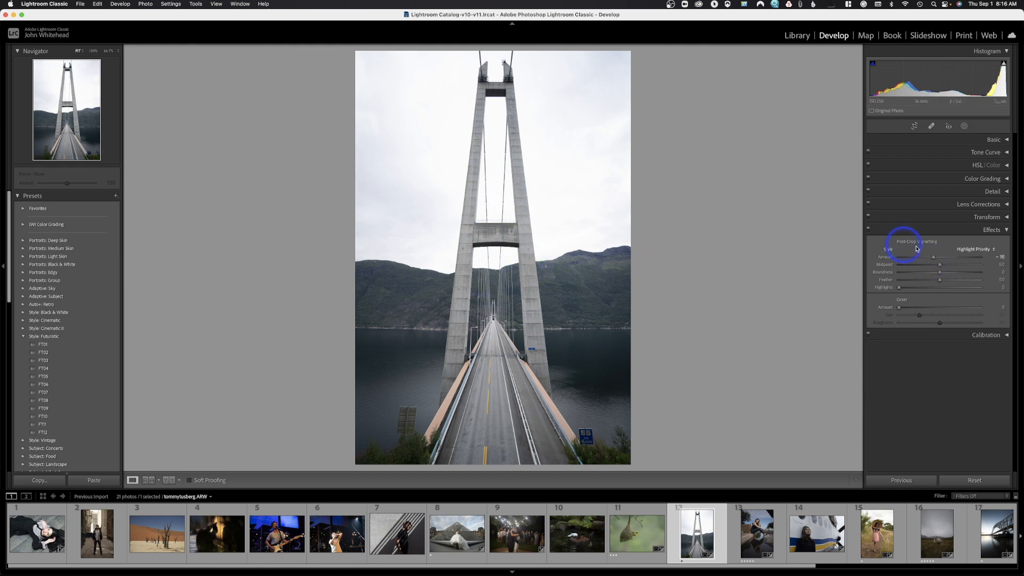
mouse_move(941, 267)
mouse_down()
mouse_move(917, 269)
mouse_move(939, 264)
mouse_up()
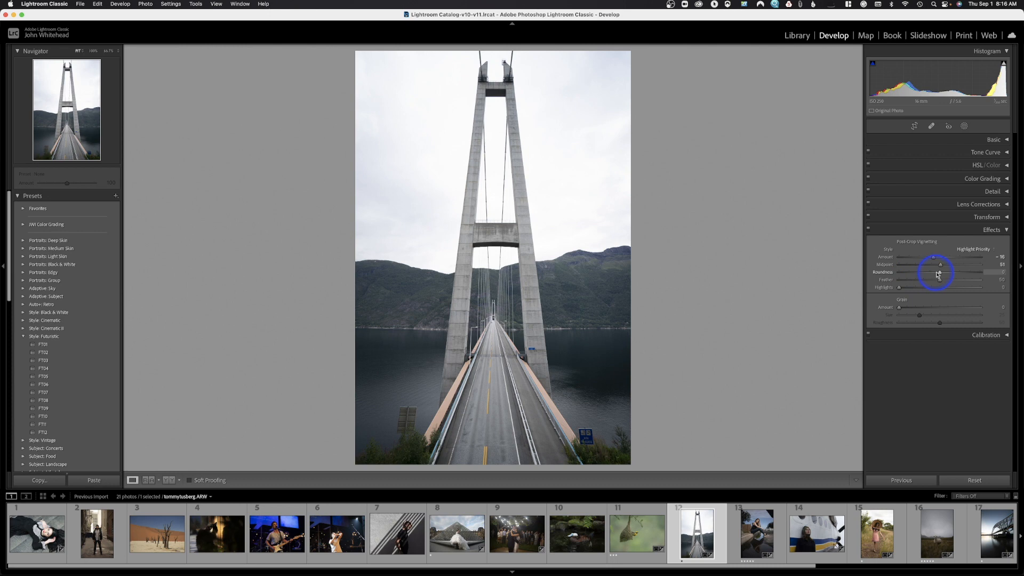
drag(937, 272, 905, 263)
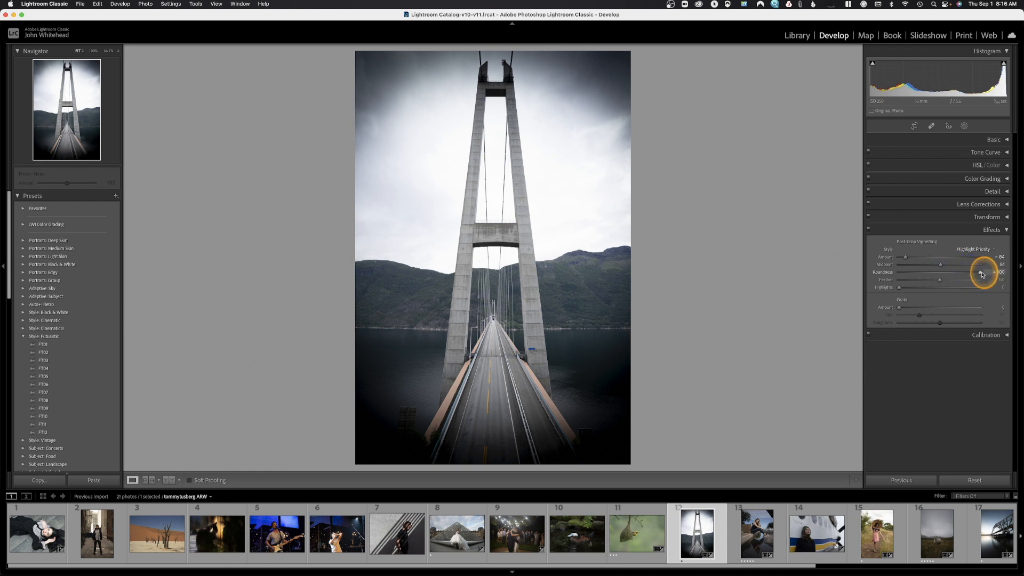
drag(977, 271, 928, 281)
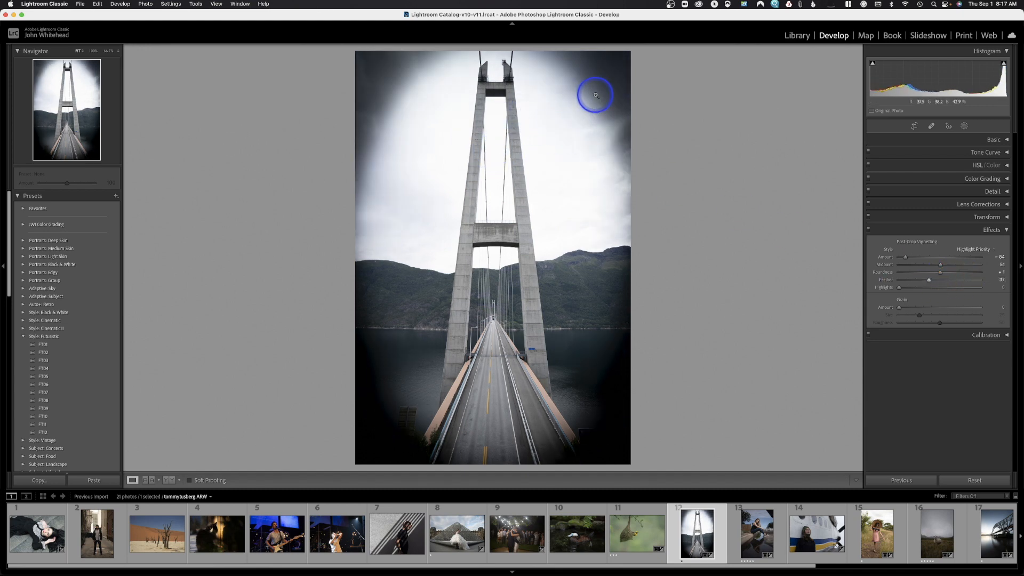
drag(926, 281, 895, 288)
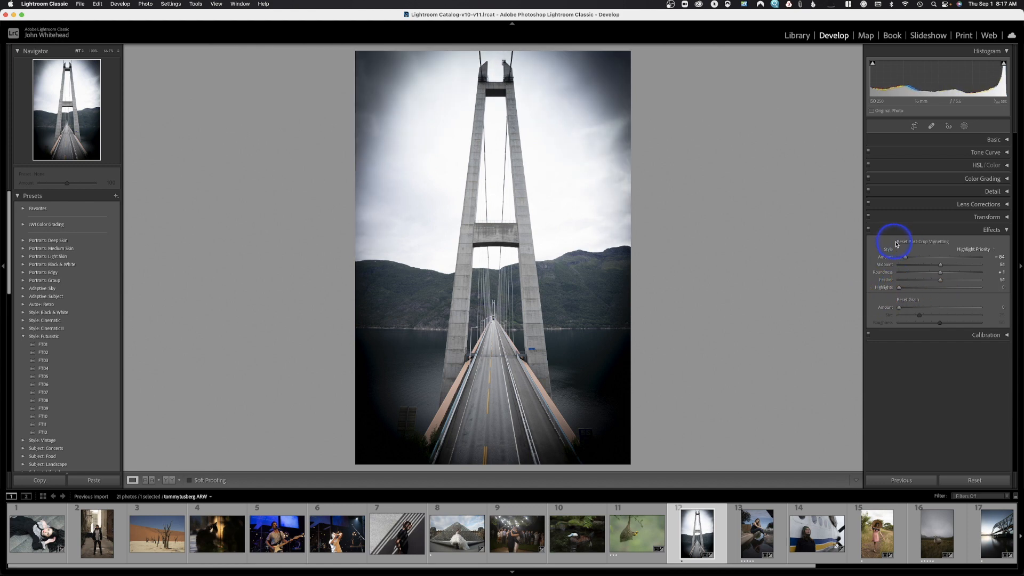
double_click(905, 242)
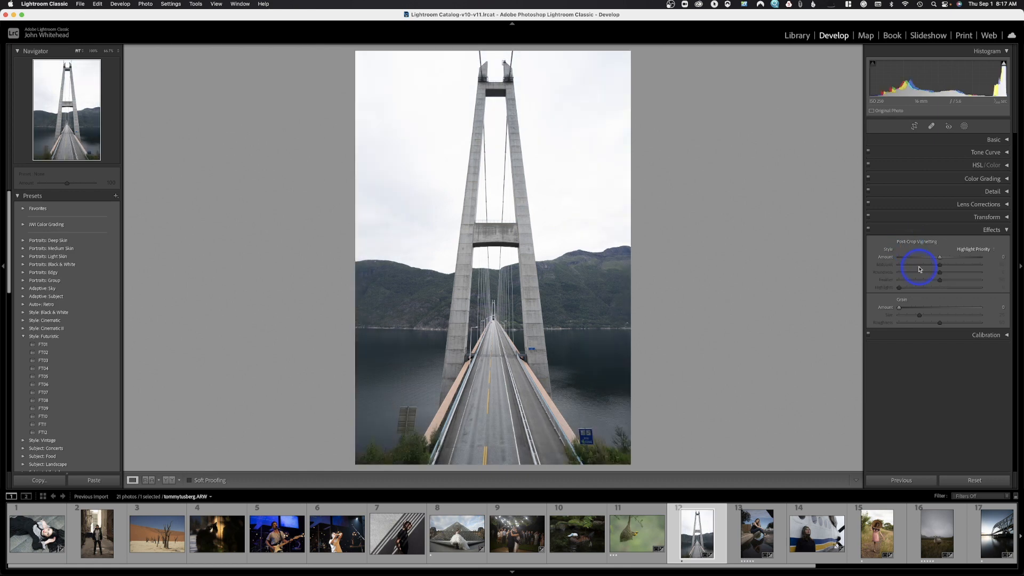
Calibrate the bridge photo's colors with shadows tint -3, red primary hue -1, blue primary hue +4 and blue primary saturation +5
click(1004, 229)
click(990, 243)
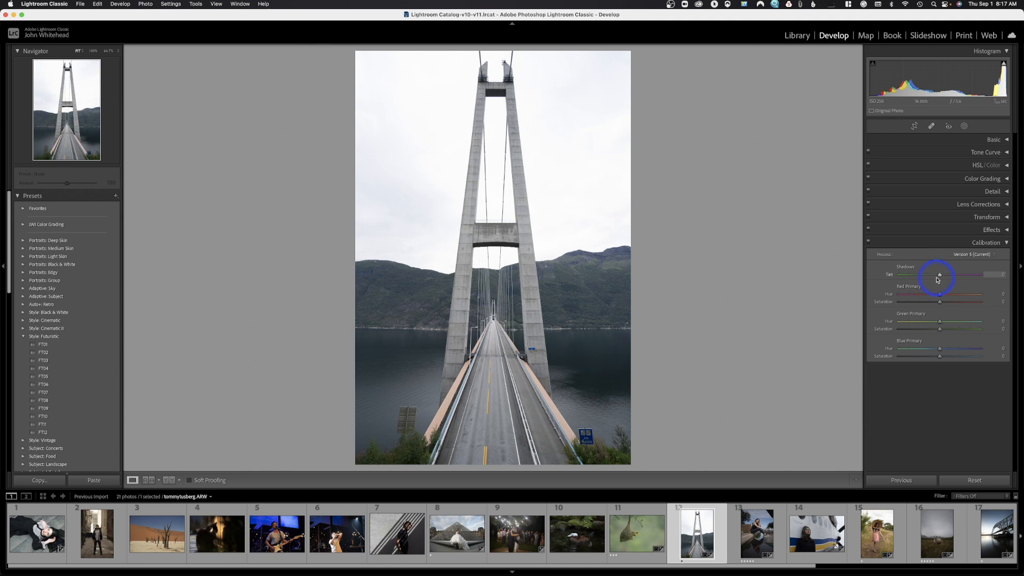
drag(939, 276, 932, 304)
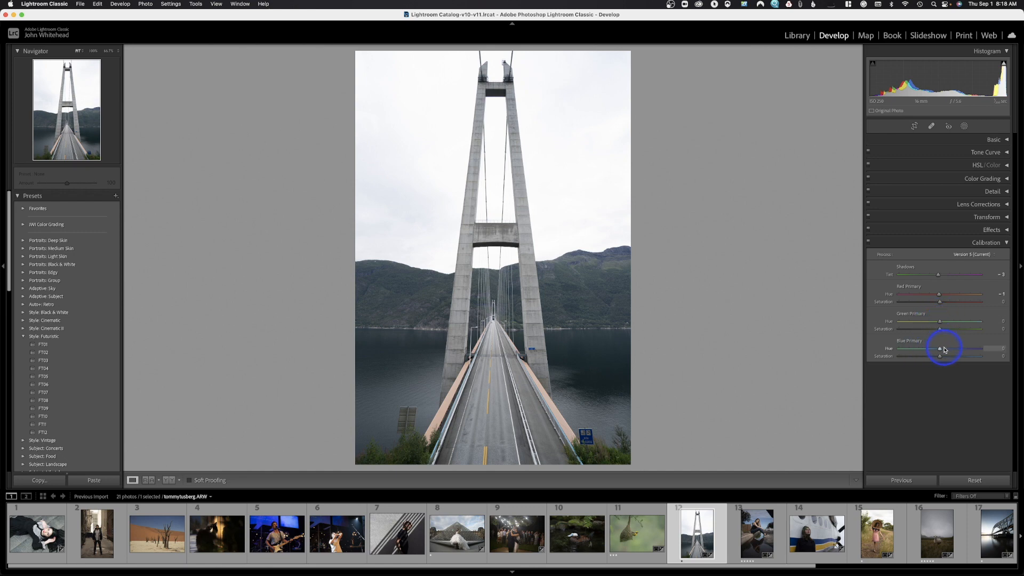
mouse_move(940, 350)
mouse_down()
mouse_move(971, 347)
mouse_move(886, 359)
mouse_move(940, 362)
mouse_up()
drag(939, 356, 1021, 354)
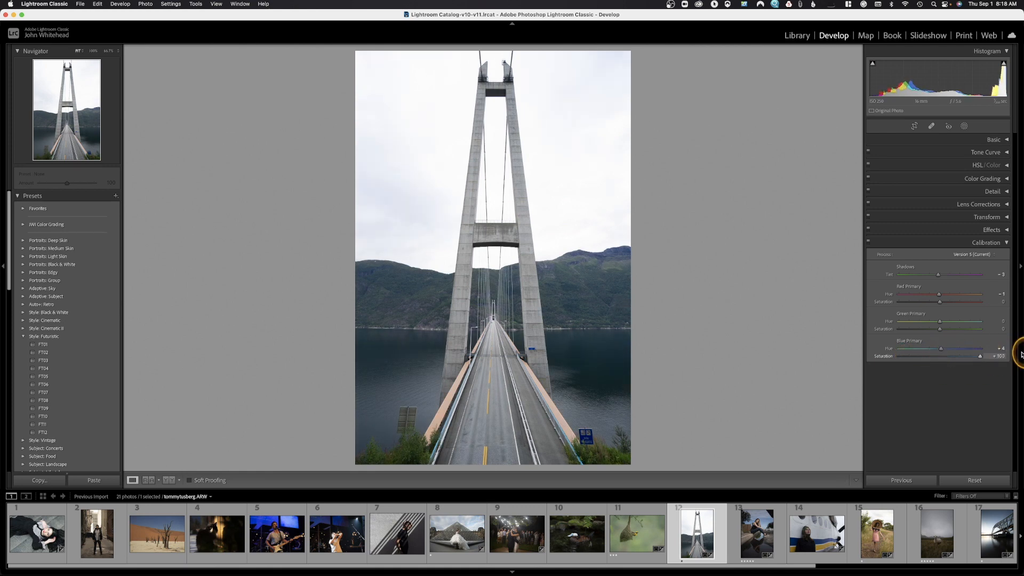
drag(1019, 356, 943, 362)
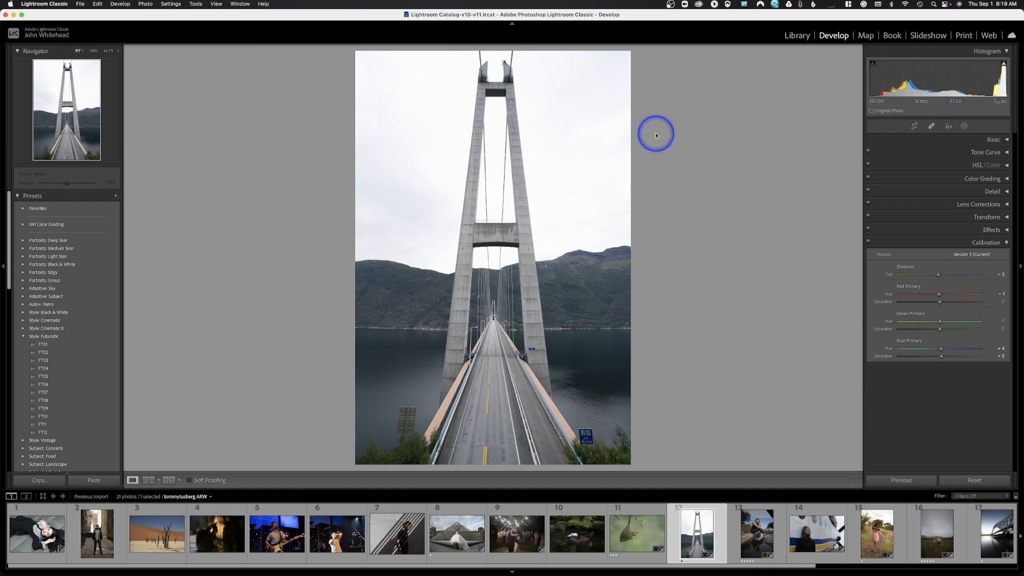
Create a sky selection mask on the bridge photo and lower its exposure to about -1.78
click(963, 126)
click(900, 161)
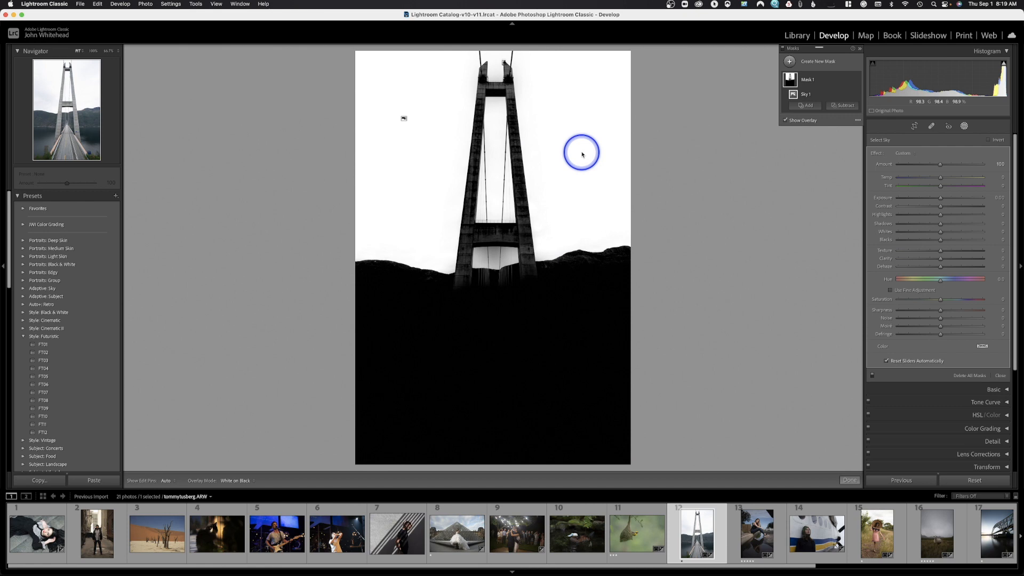
drag(943, 202, 923, 216)
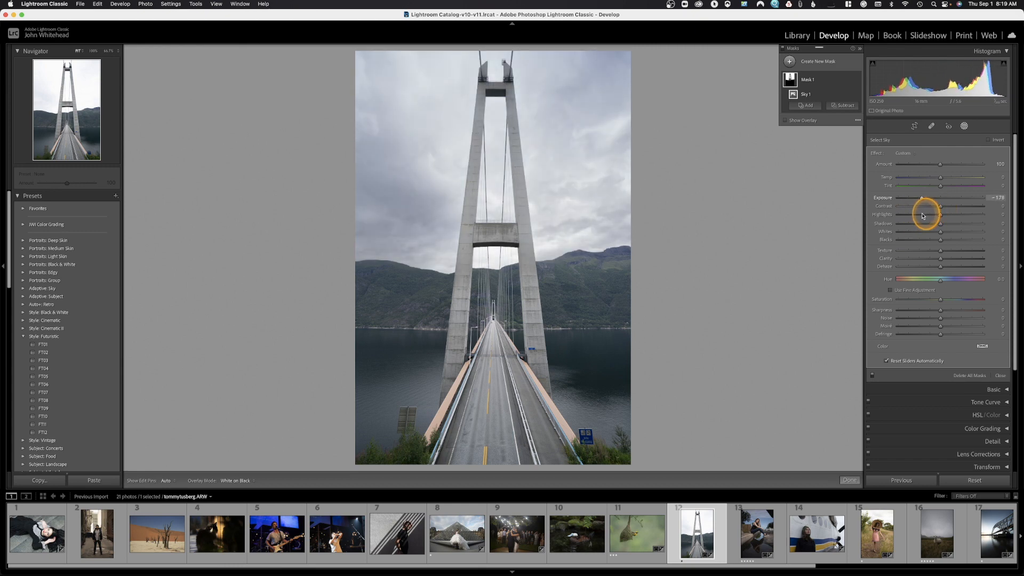